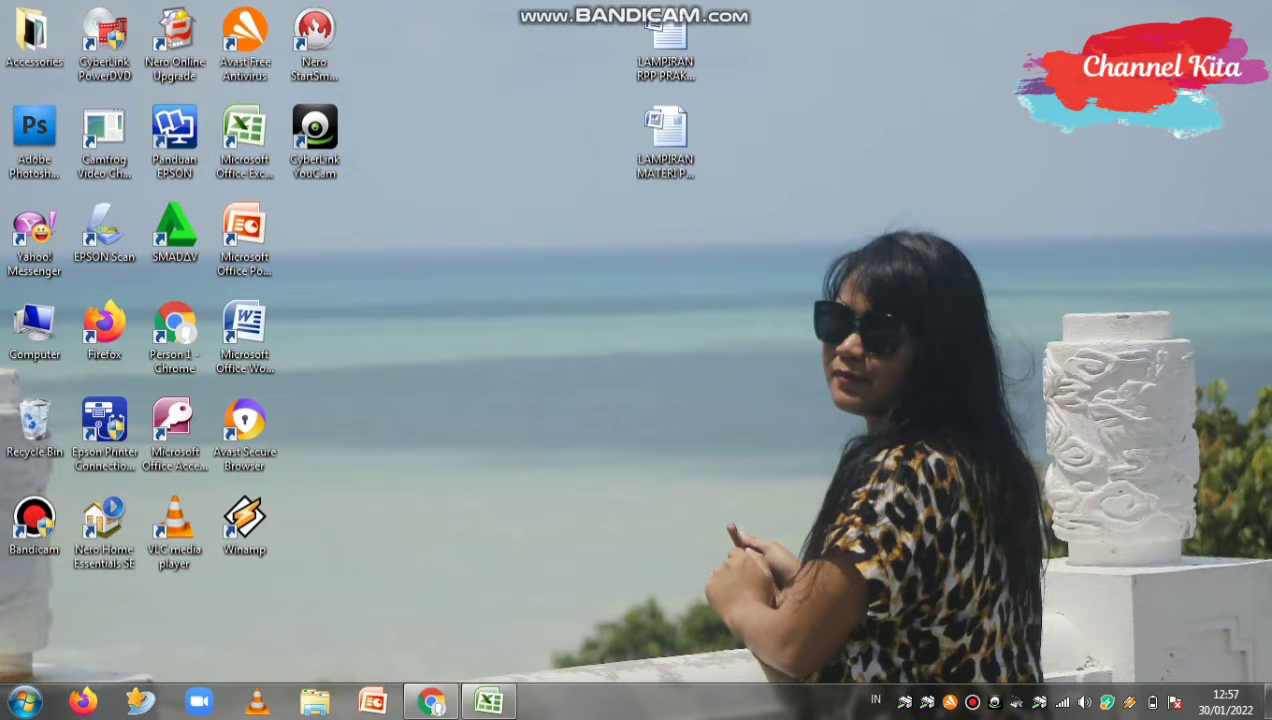
# - Refresh the desktop and switch to the open Book1 workbook in Microsoft Excel
pyautogui.rightClick(1044, 77)
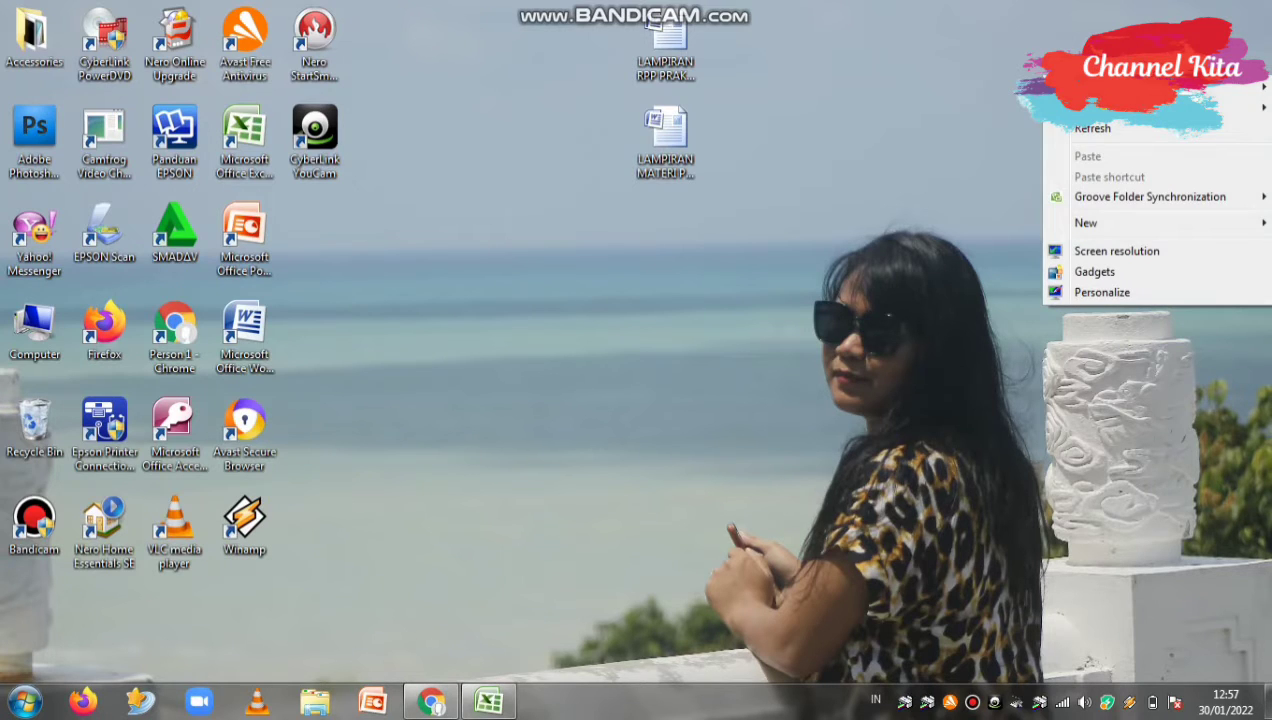
pyautogui.click(1088, 127)
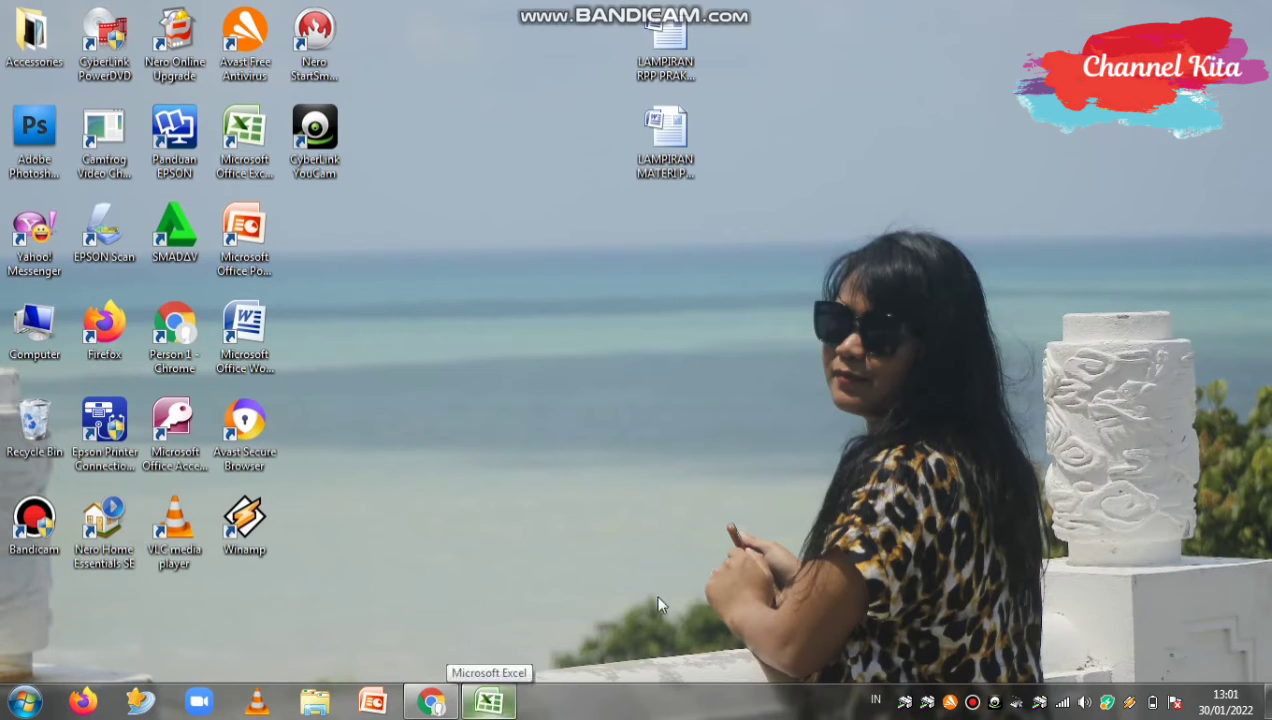
pyautogui.click(491, 703)
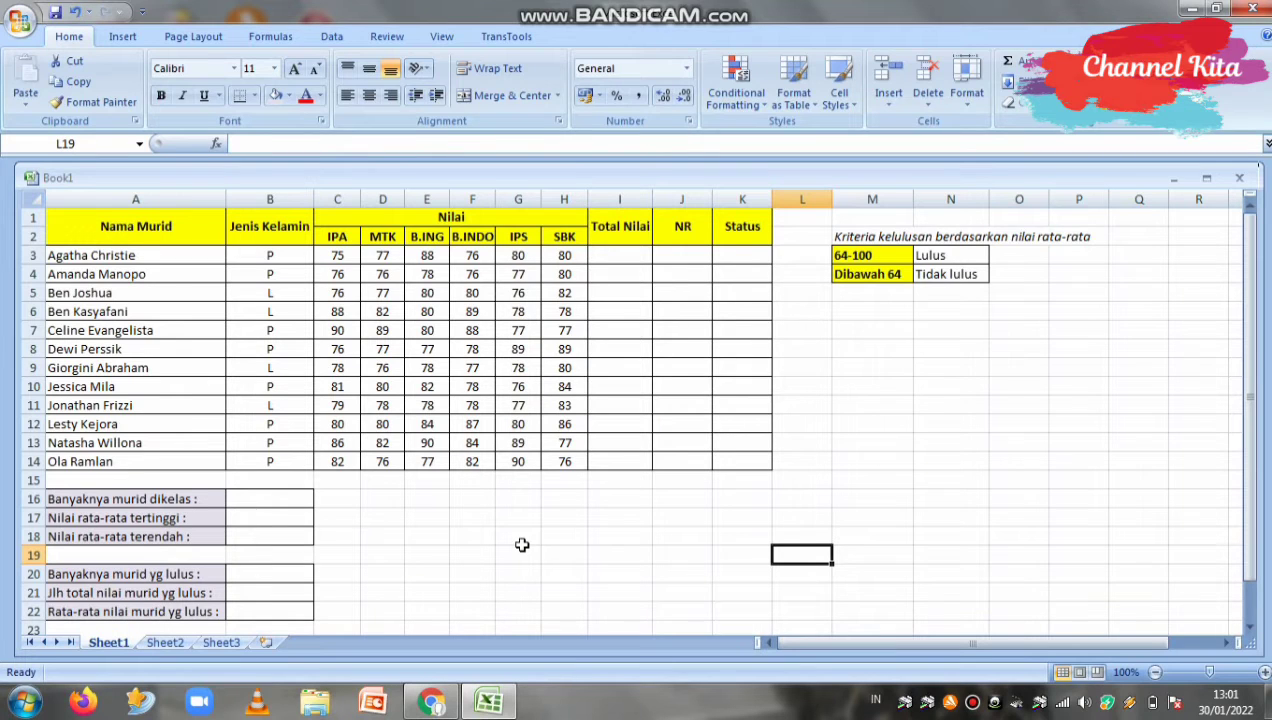
pyautogui.click(621, 238)
pyautogui.click(608, 260)
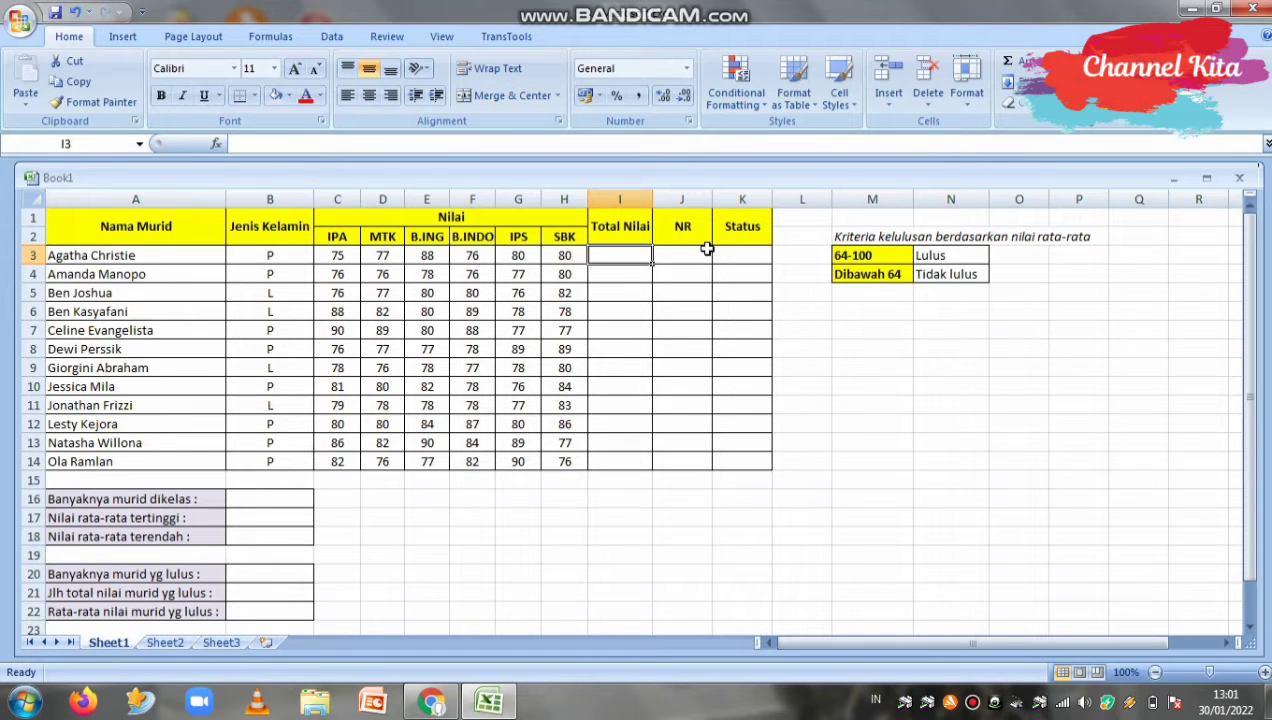
pyautogui.click(801, 554)
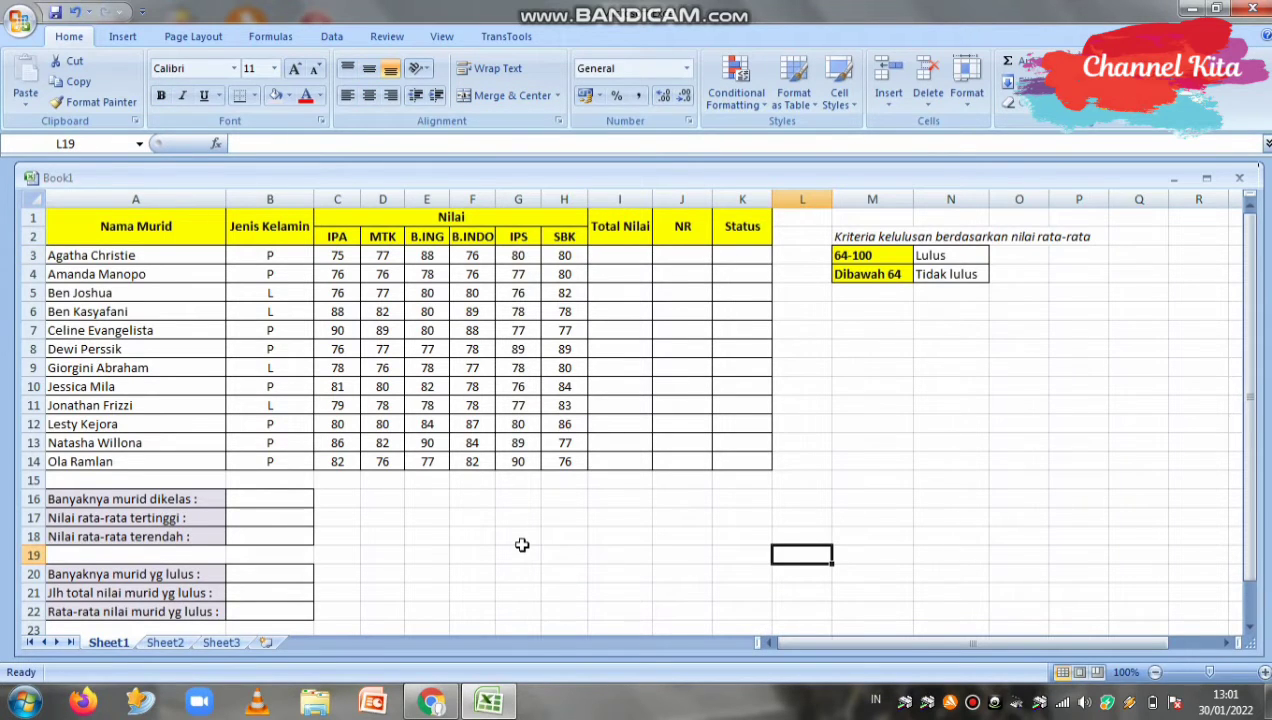
pyautogui.click(626, 242)
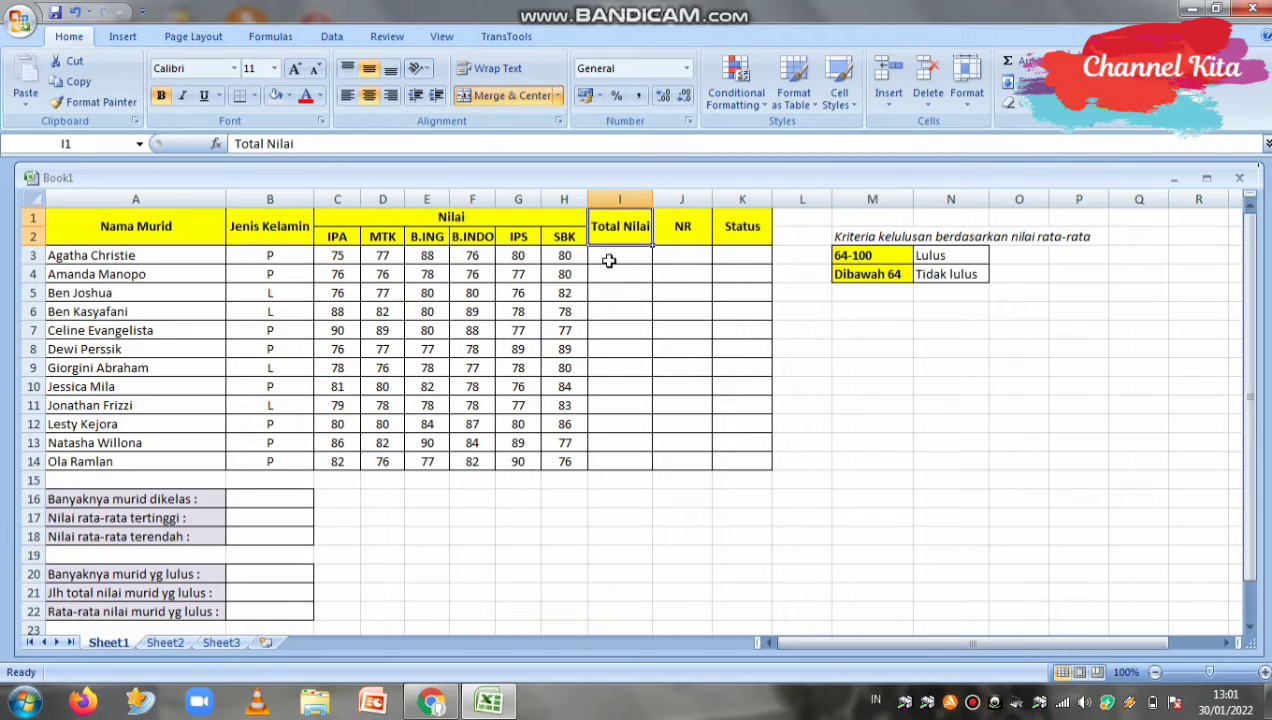
pyautogui.click(608, 260)
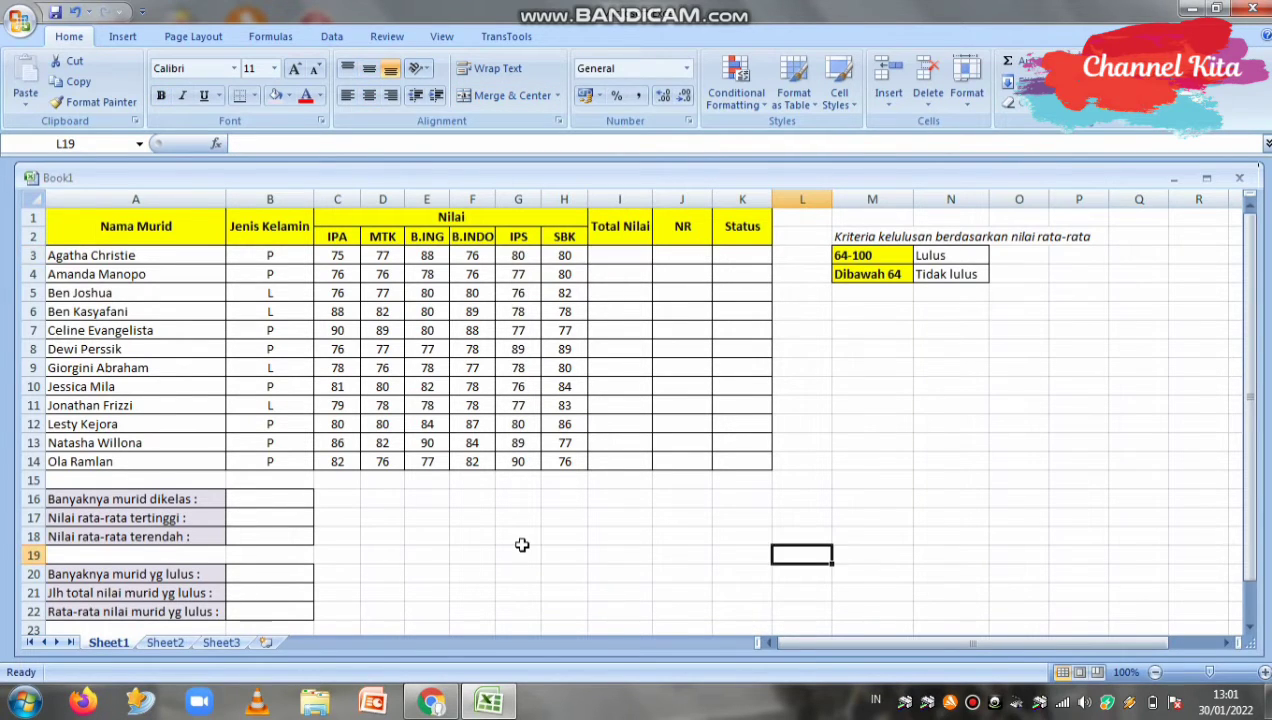
pyautogui.click(622, 241)
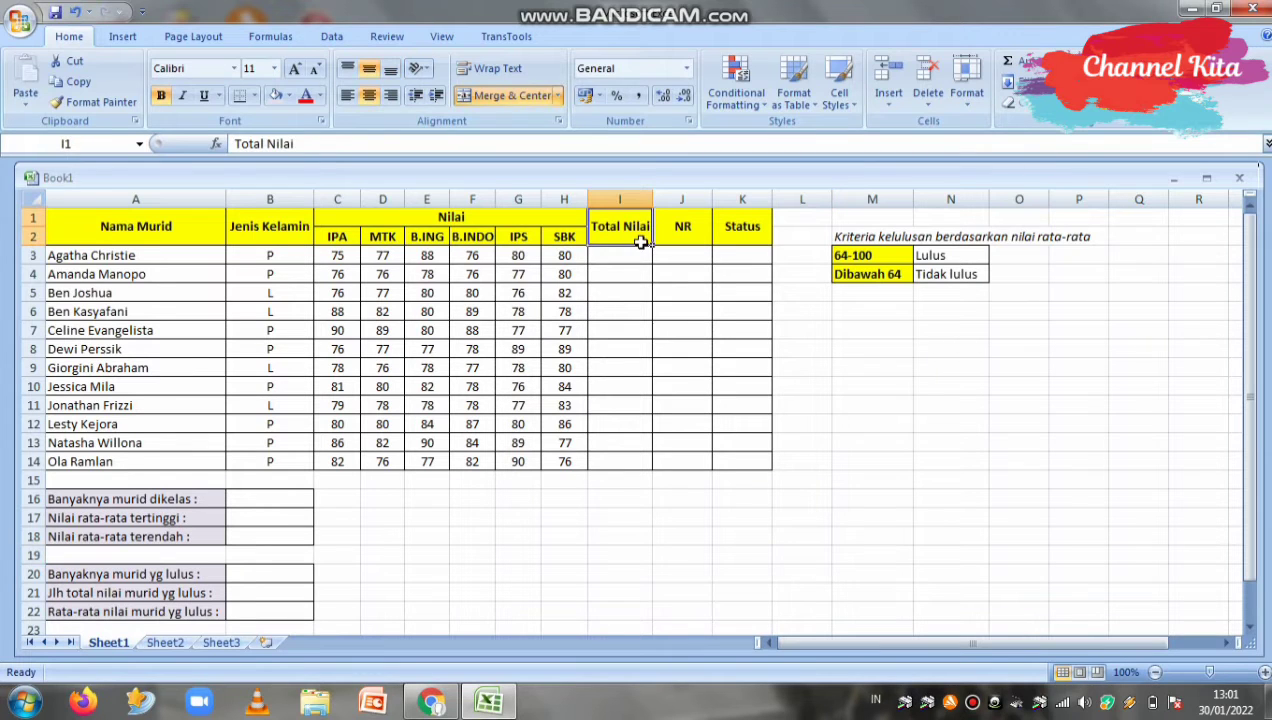
pyautogui.click(608, 260)
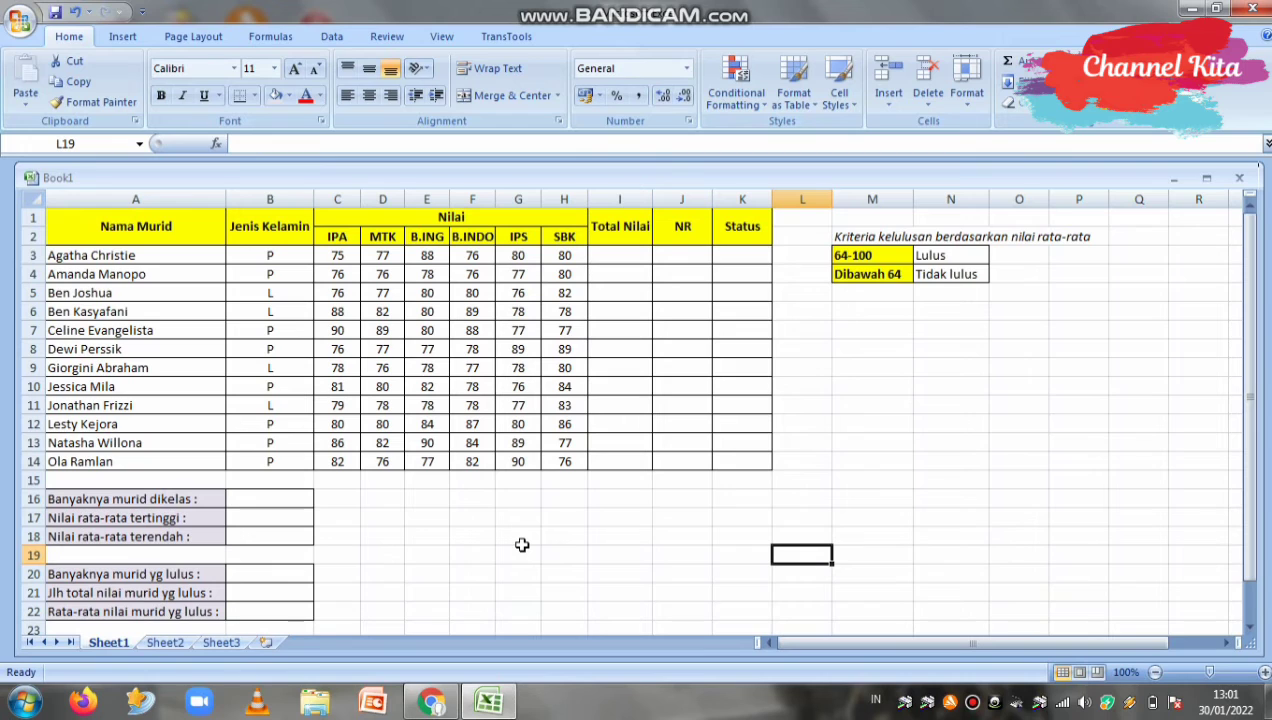
pyautogui.click(622, 241)
pyautogui.click(608, 260)
pyautogui.click(621, 240)
# - Enter =SUM(C3:H3) in I3 for the first student's Total Nilai and fill the formula down to I14
pyautogui.click(608, 260)
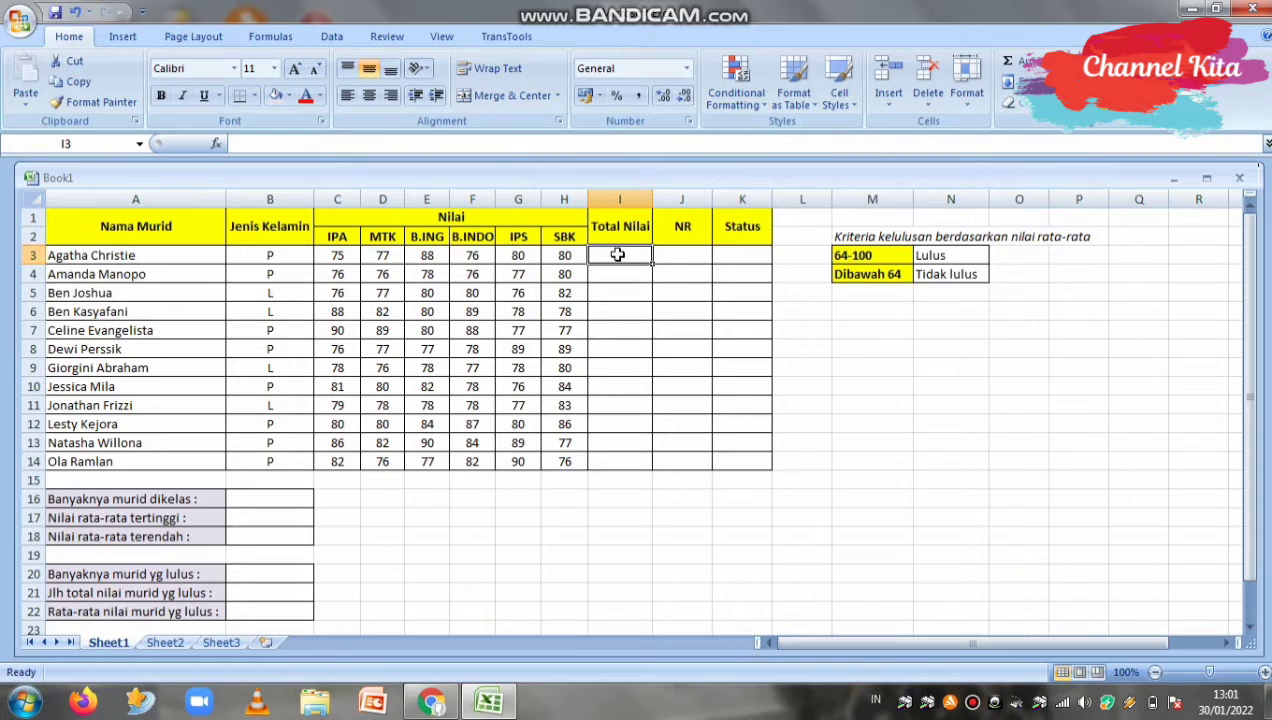
pyautogui.write('=')
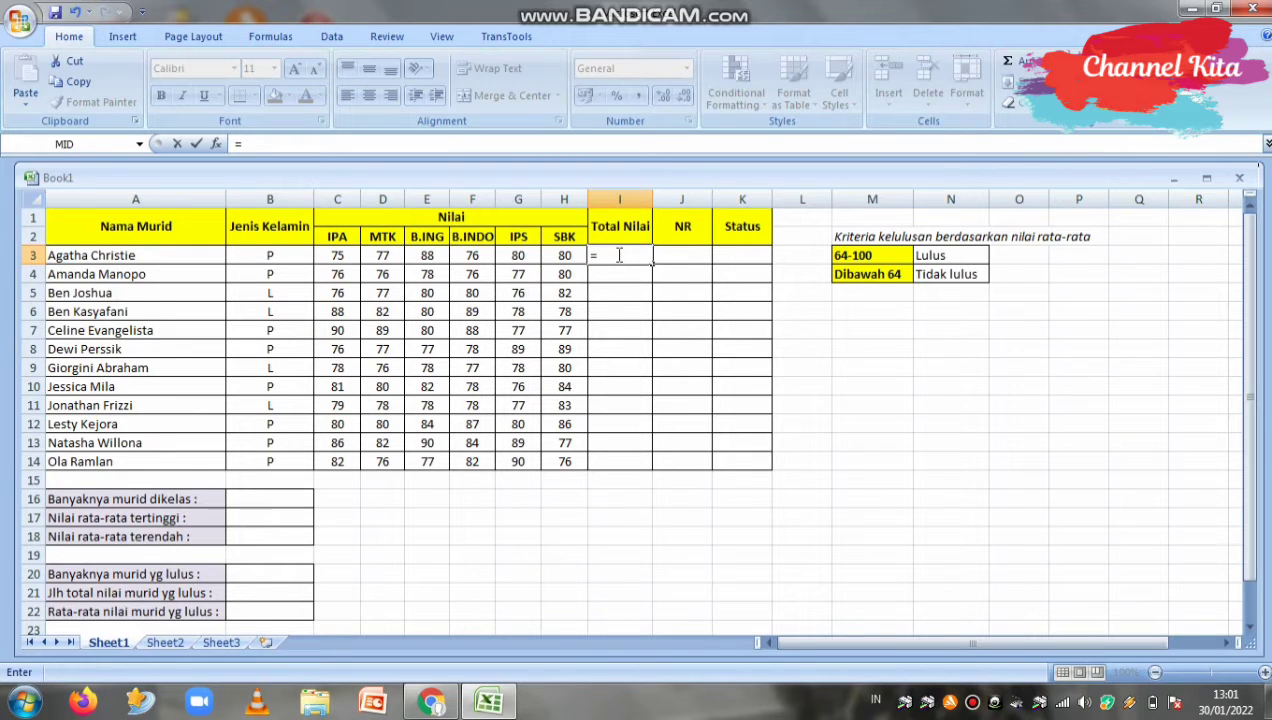
pyautogui.write('su')
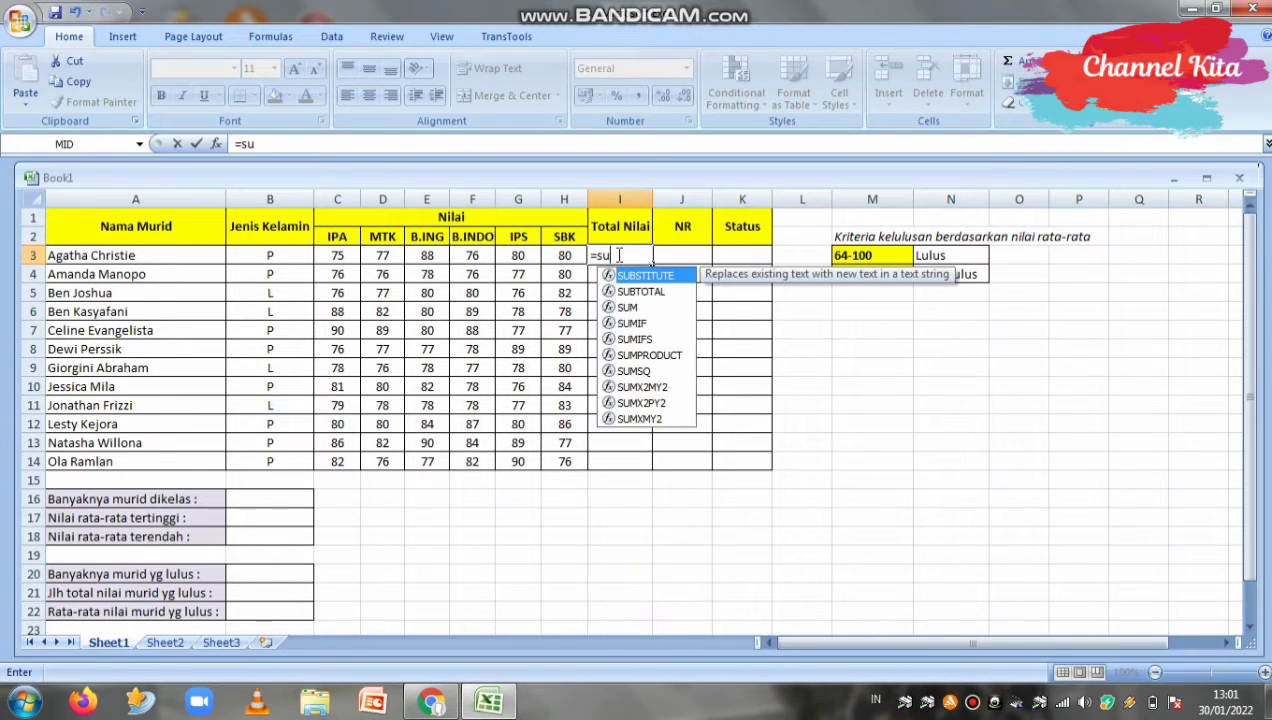
pyautogui.write('m')
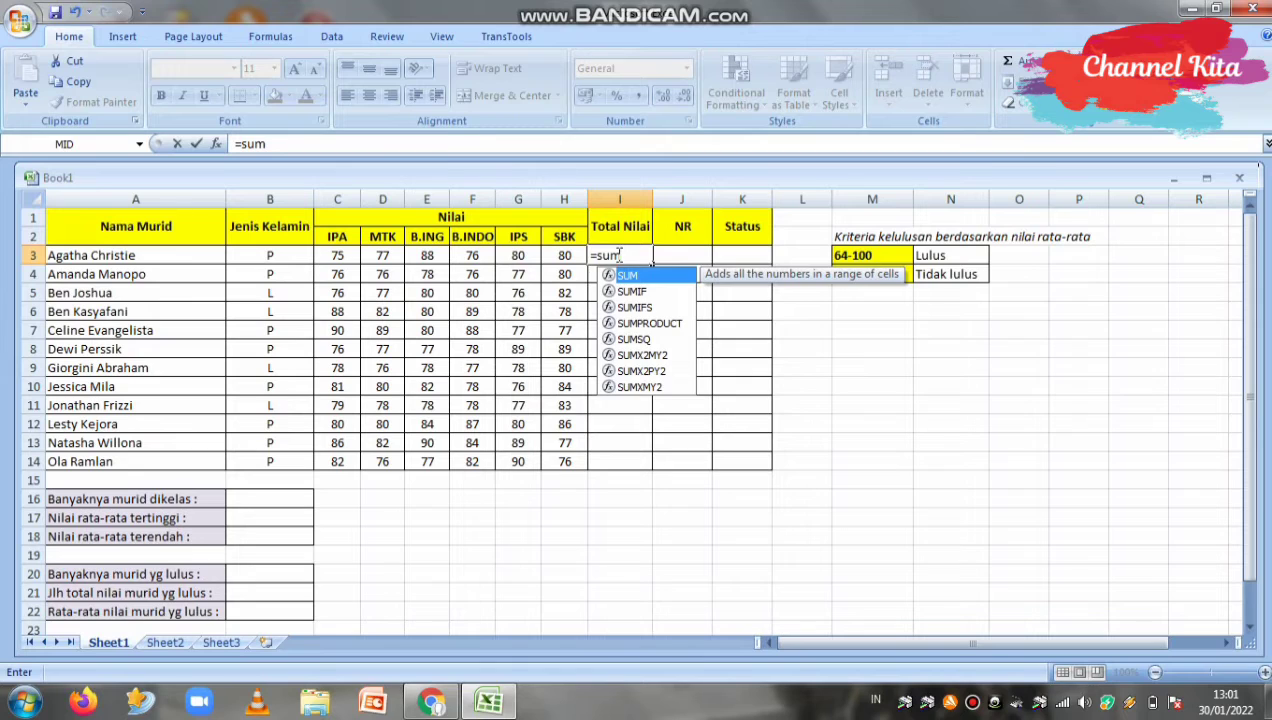
pyautogui.write('(')
pyautogui.moveTo(338, 255); pyautogui.dragTo(385, 256)
pyautogui.moveTo(538, 256); pyautogui.dragTo(562, 256)
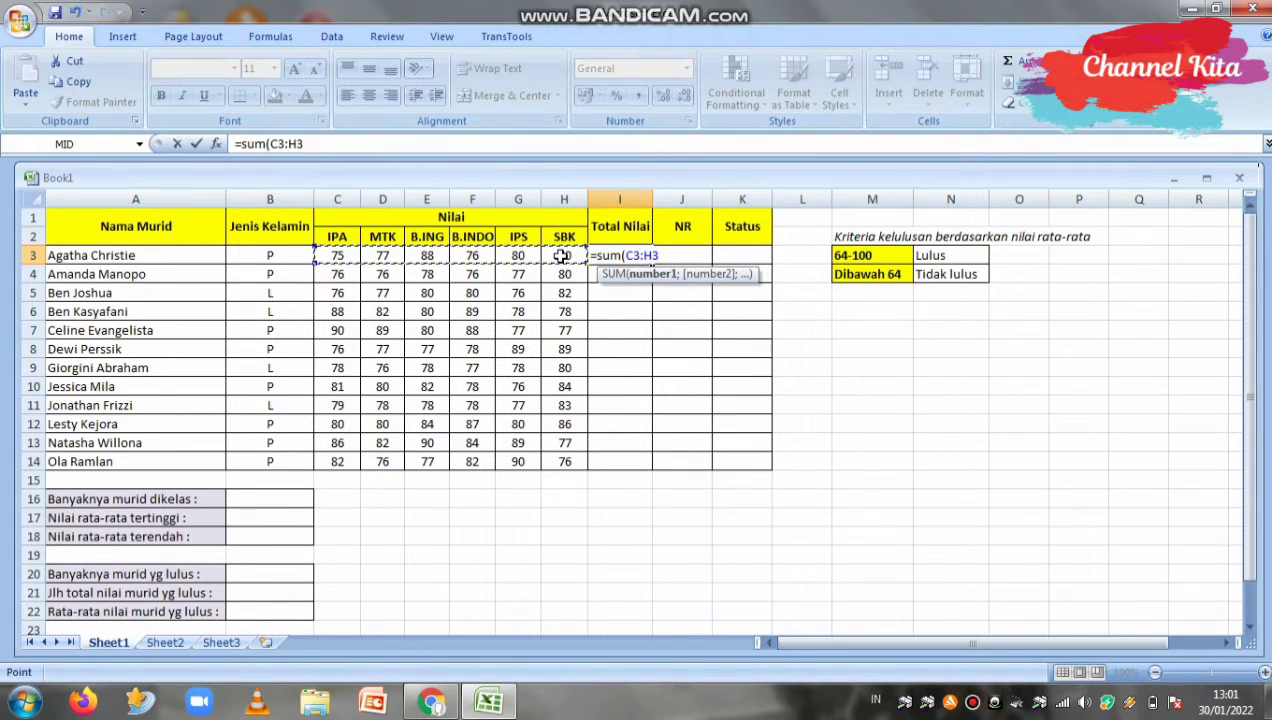
pyautogui.write(')')
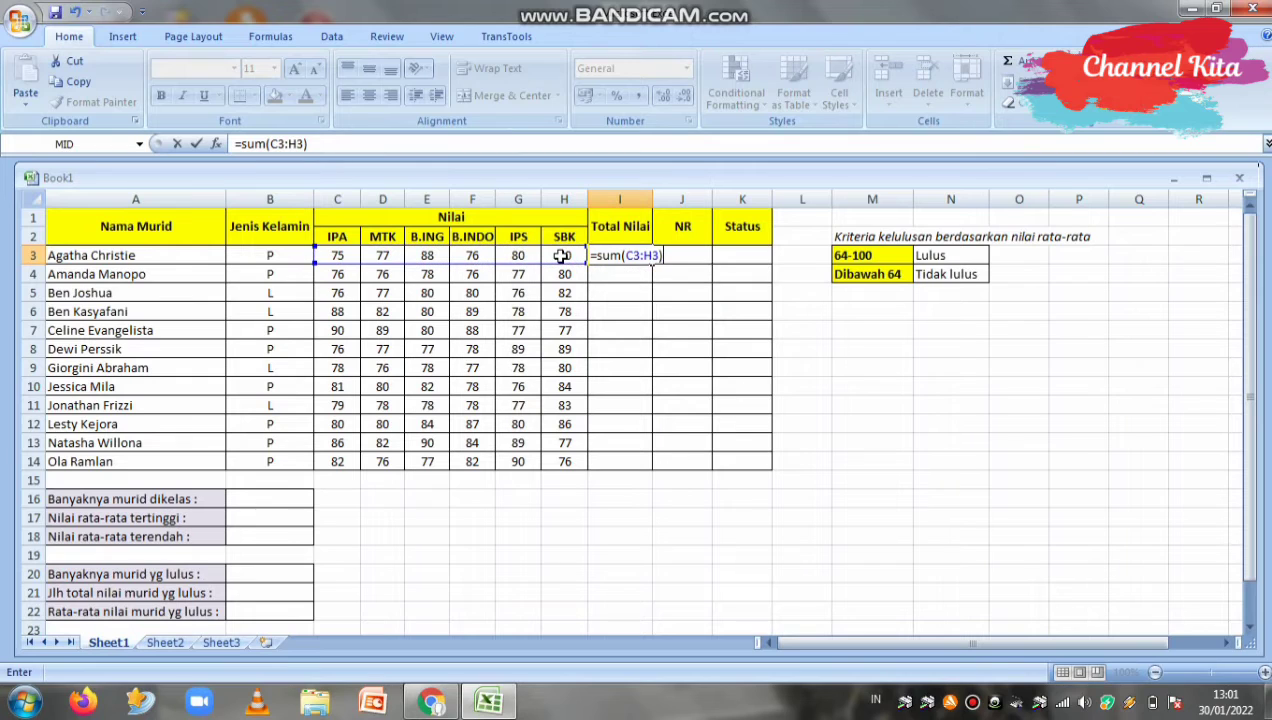
pyautogui.press('Return')
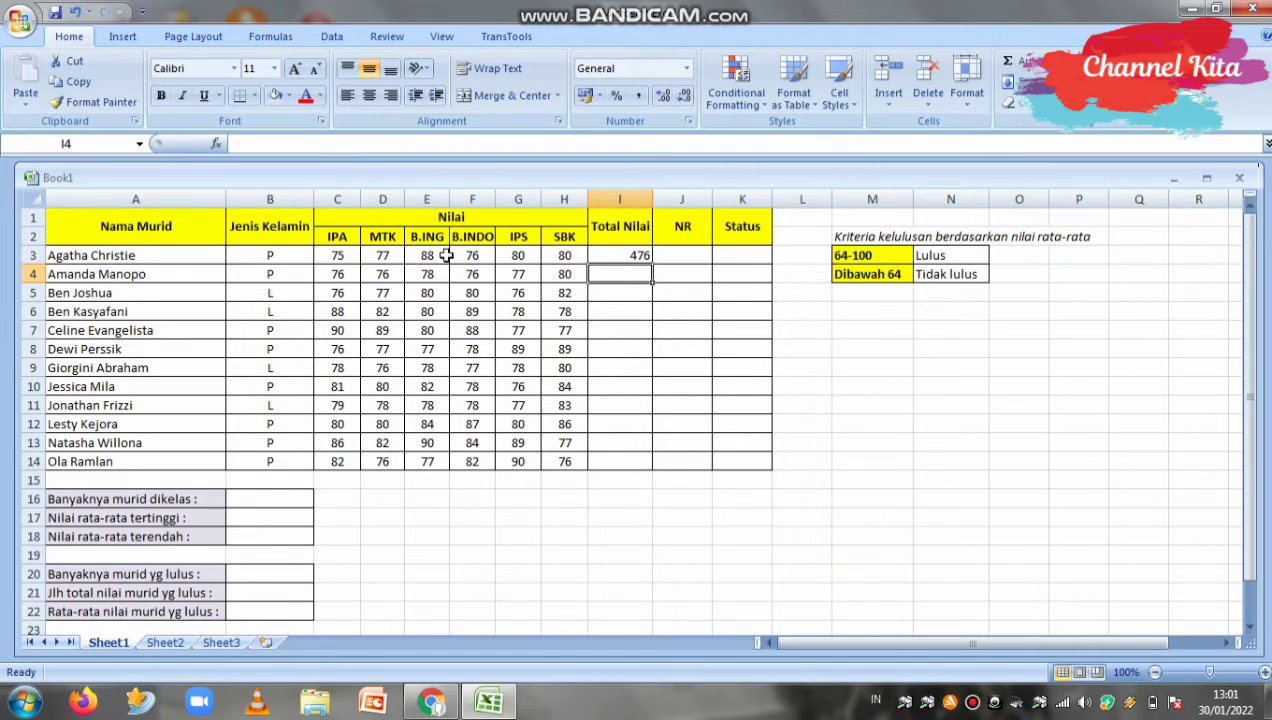
pyautogui.click(625, 256)
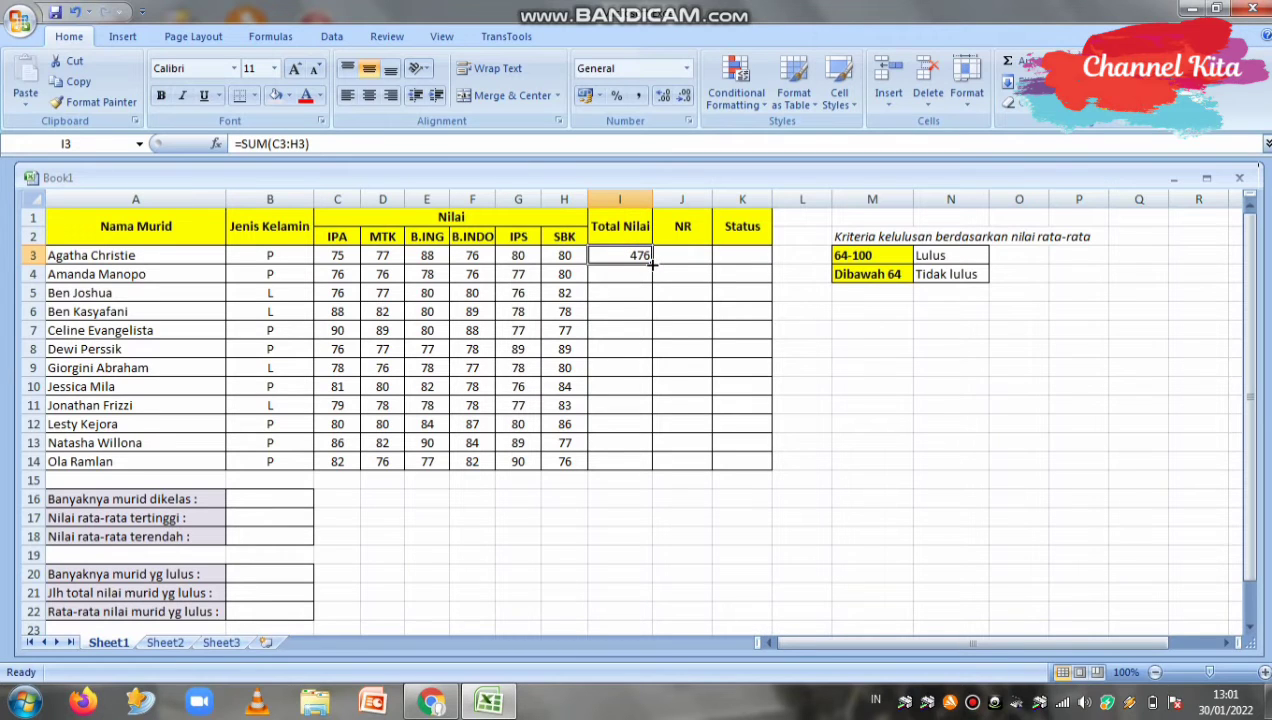
pyautogui.moveTo(650, 259); pyautogui.dragTo(651, 462)
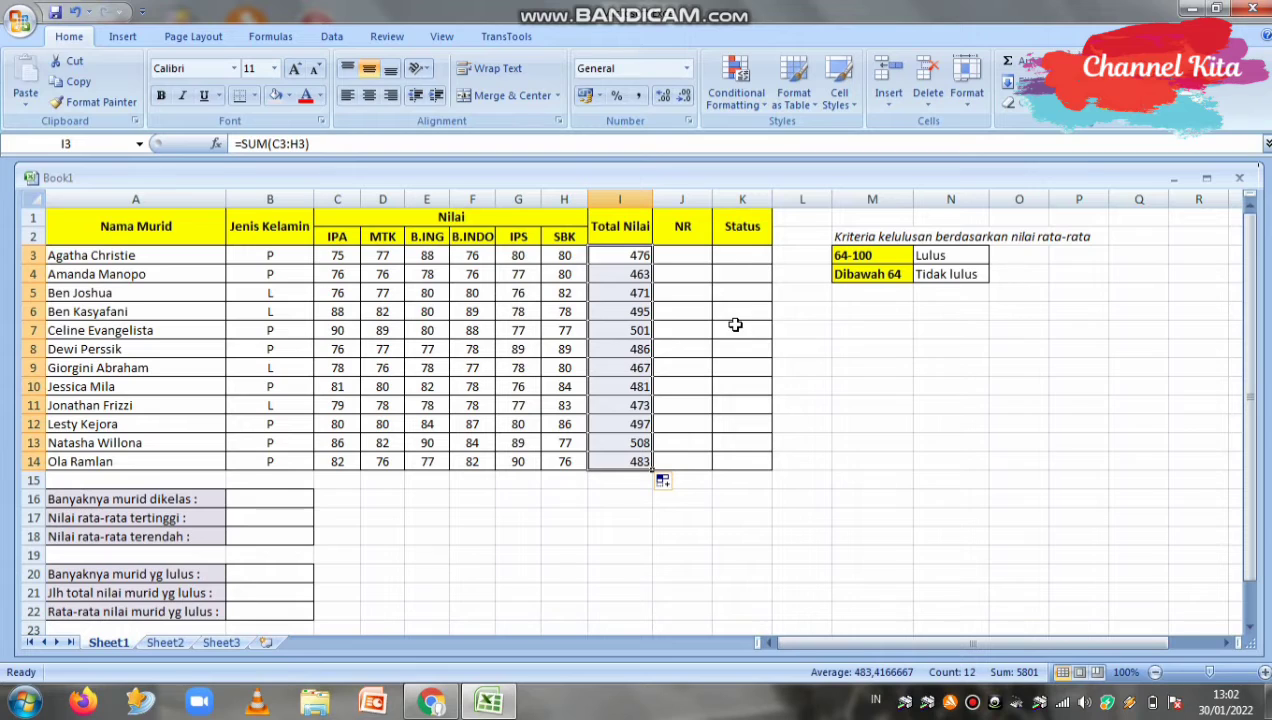
# - Enter =AVERAGE(C3:H3) in J3 for the first student's NR and fill the formula down to J14
pyautogui.click(684, 255)
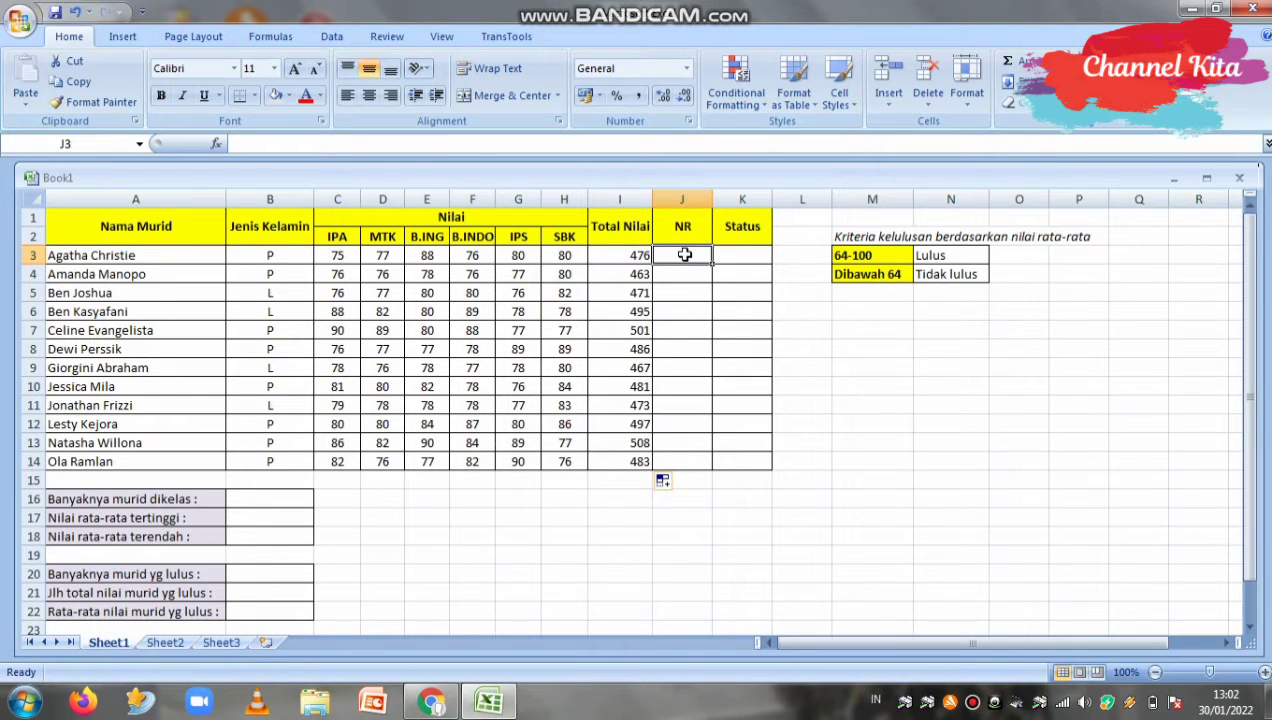
pyautogui.write('=a')
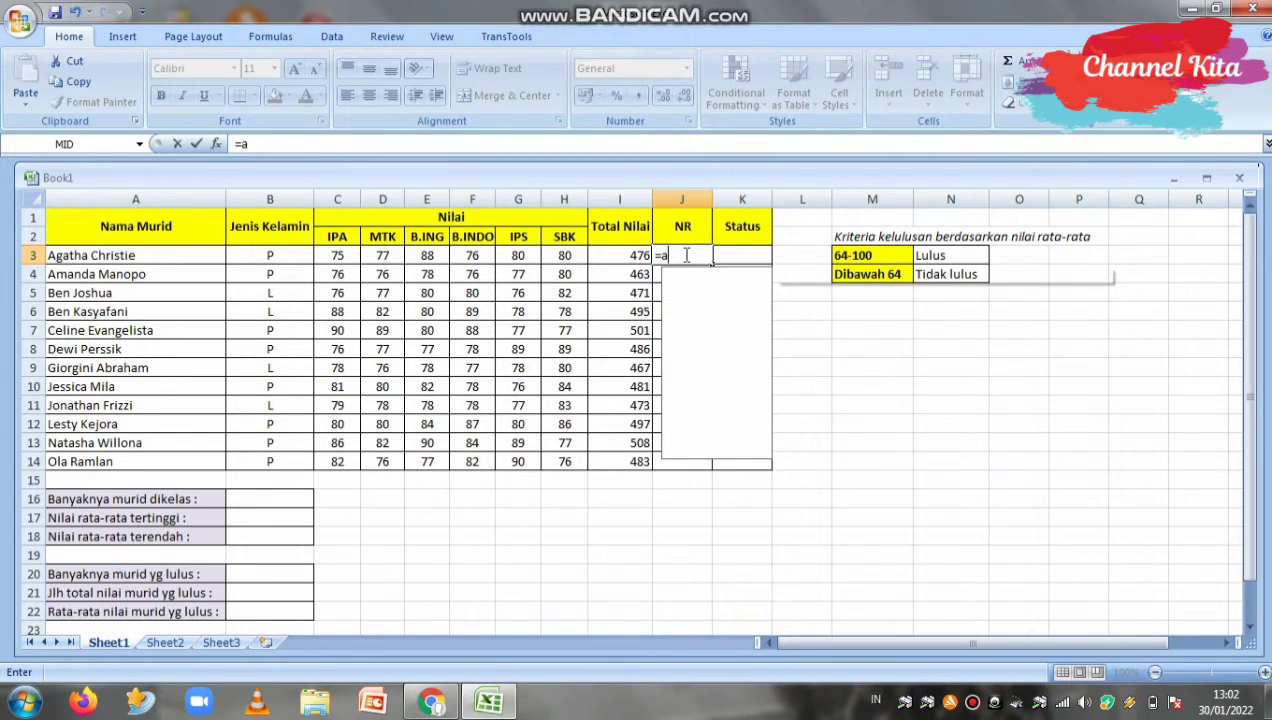
pyautogui.write('verage')
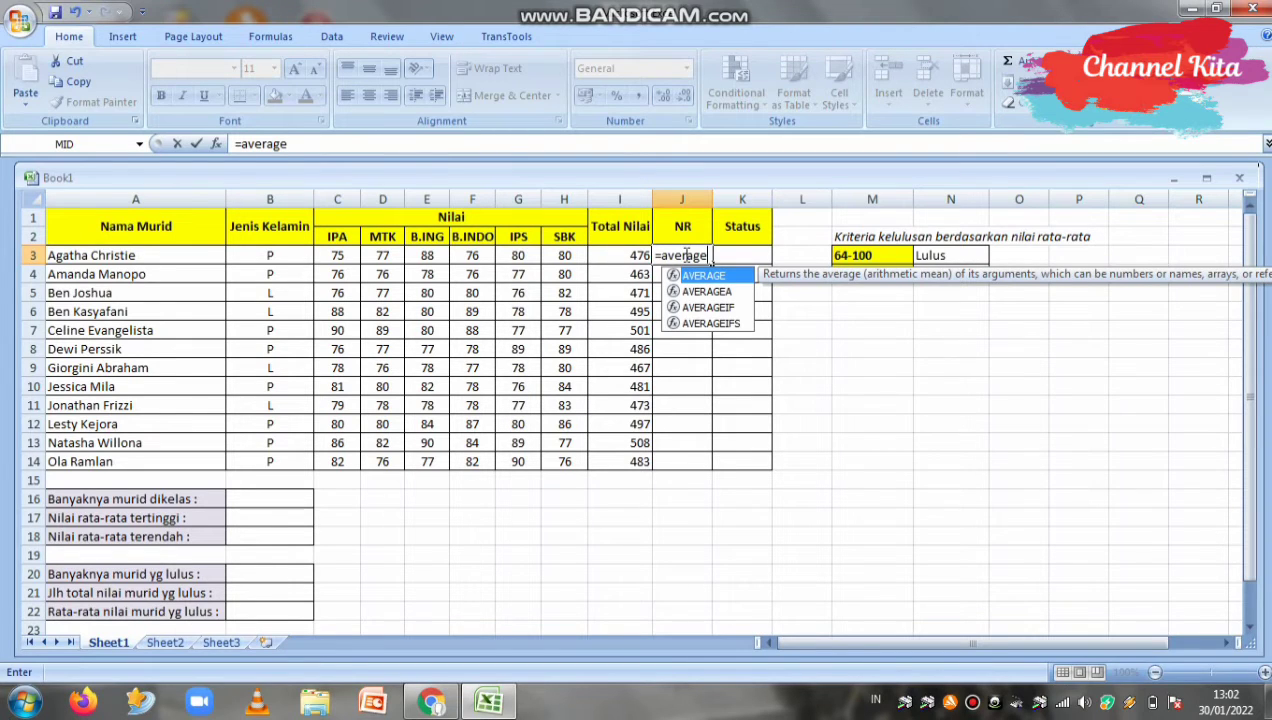
pyautogui.write('(')
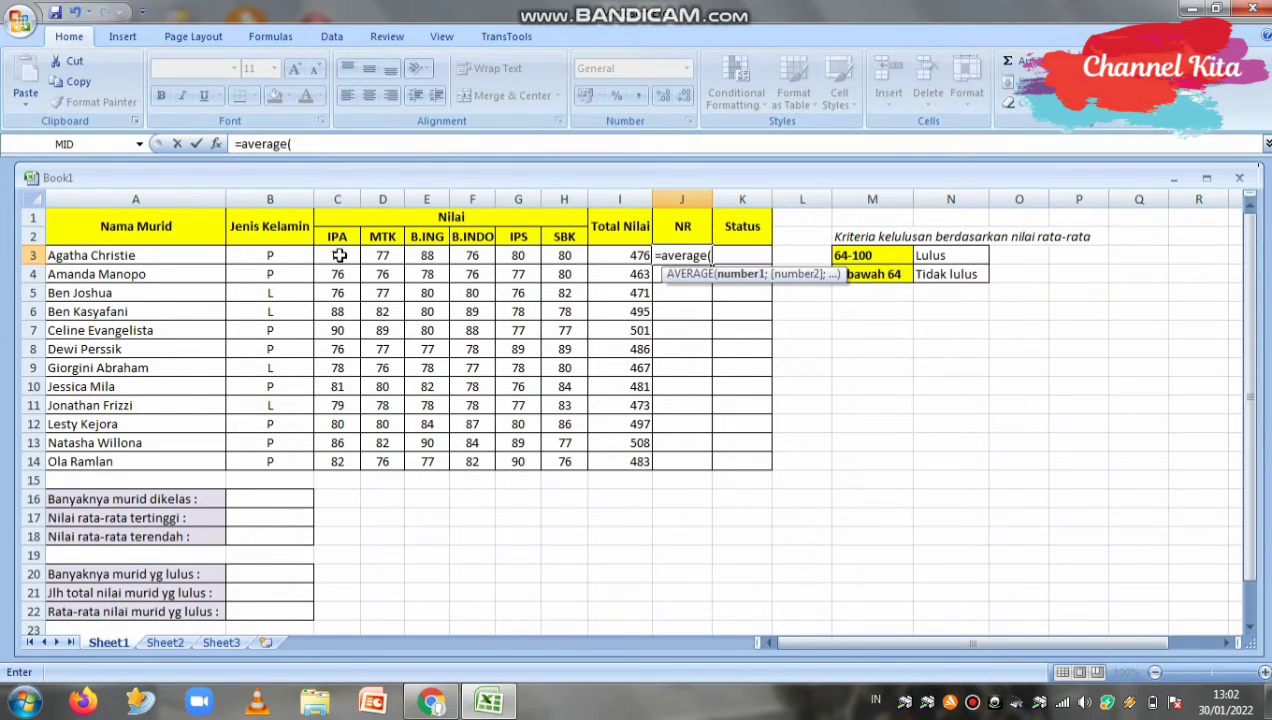
pyautogui.moveTo(337, 256); pyautogui.dragTo(579, 258)
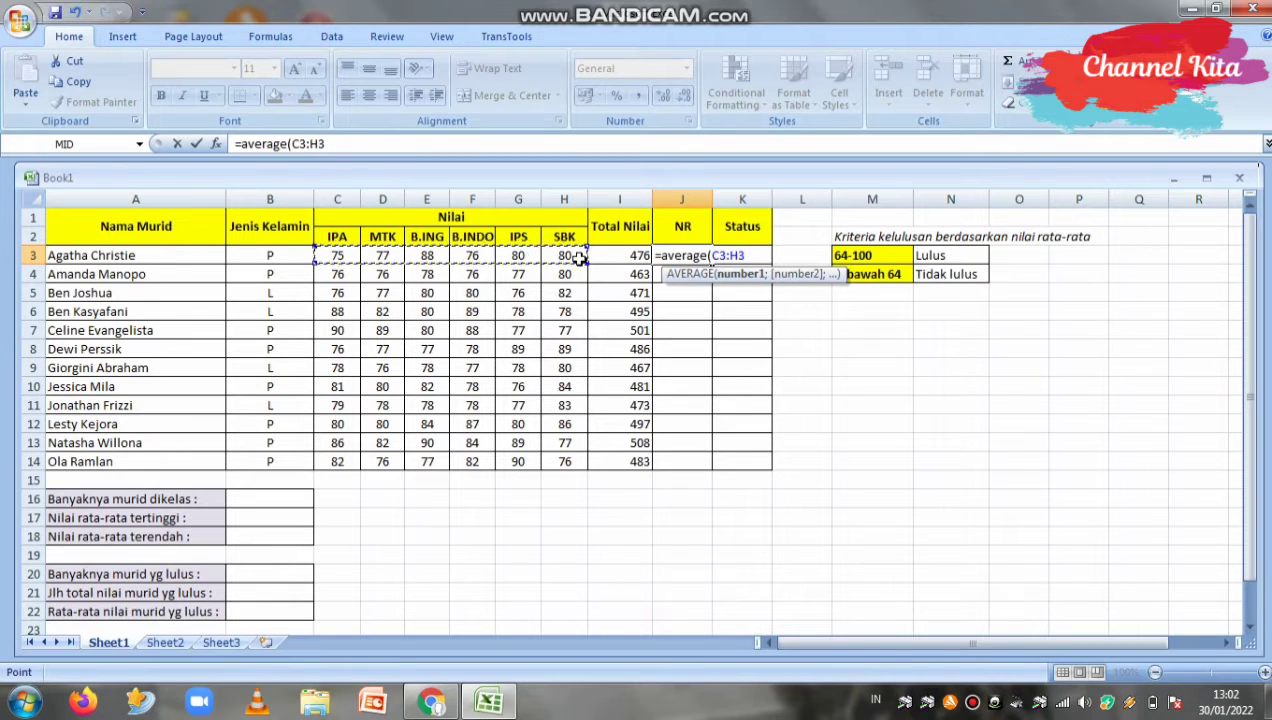
pyautogui.write(')')
pyautogui.press('Return')
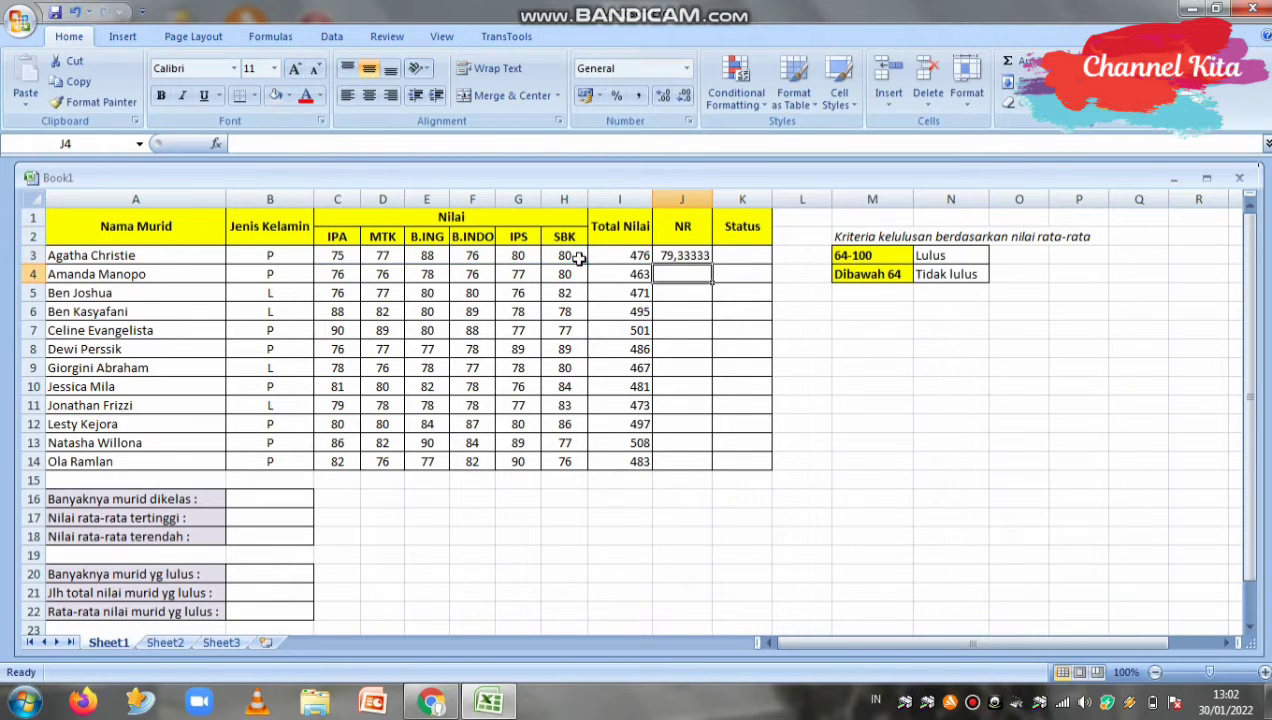
pyautogui.click(679, 256)
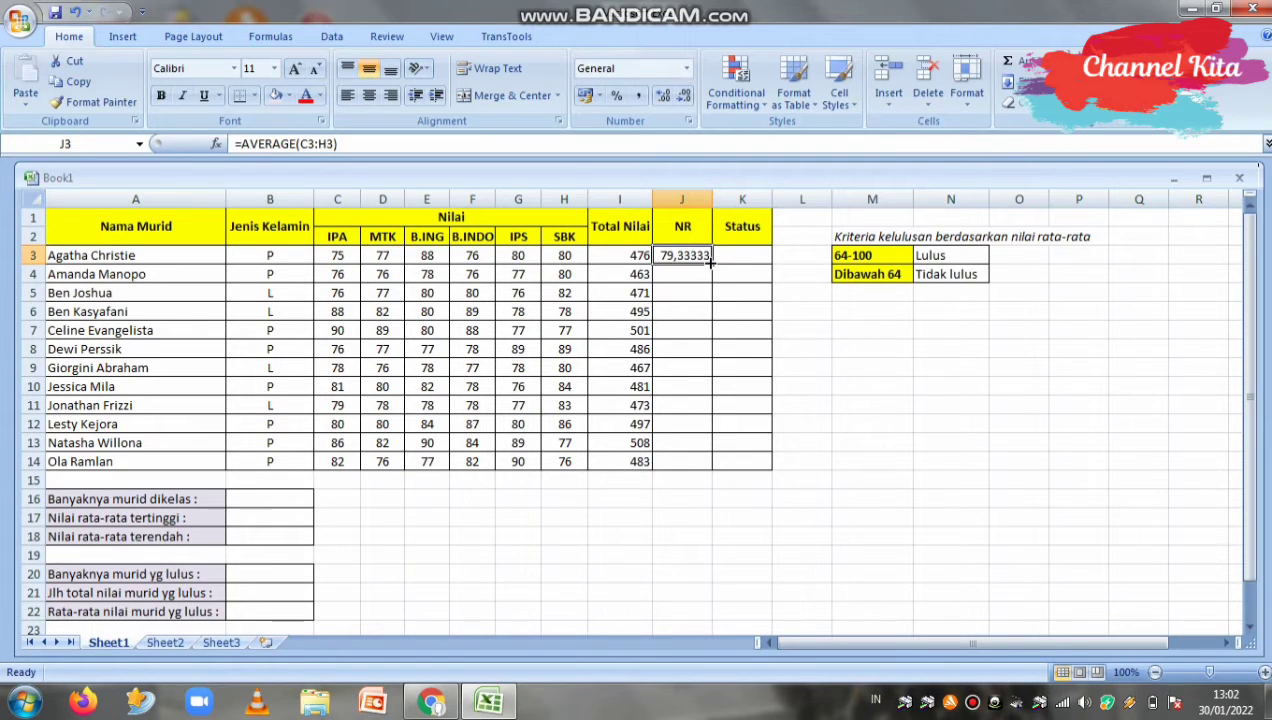
pyautogui.moveTo(708, 260); pyautogui.dragTo(717, 468)
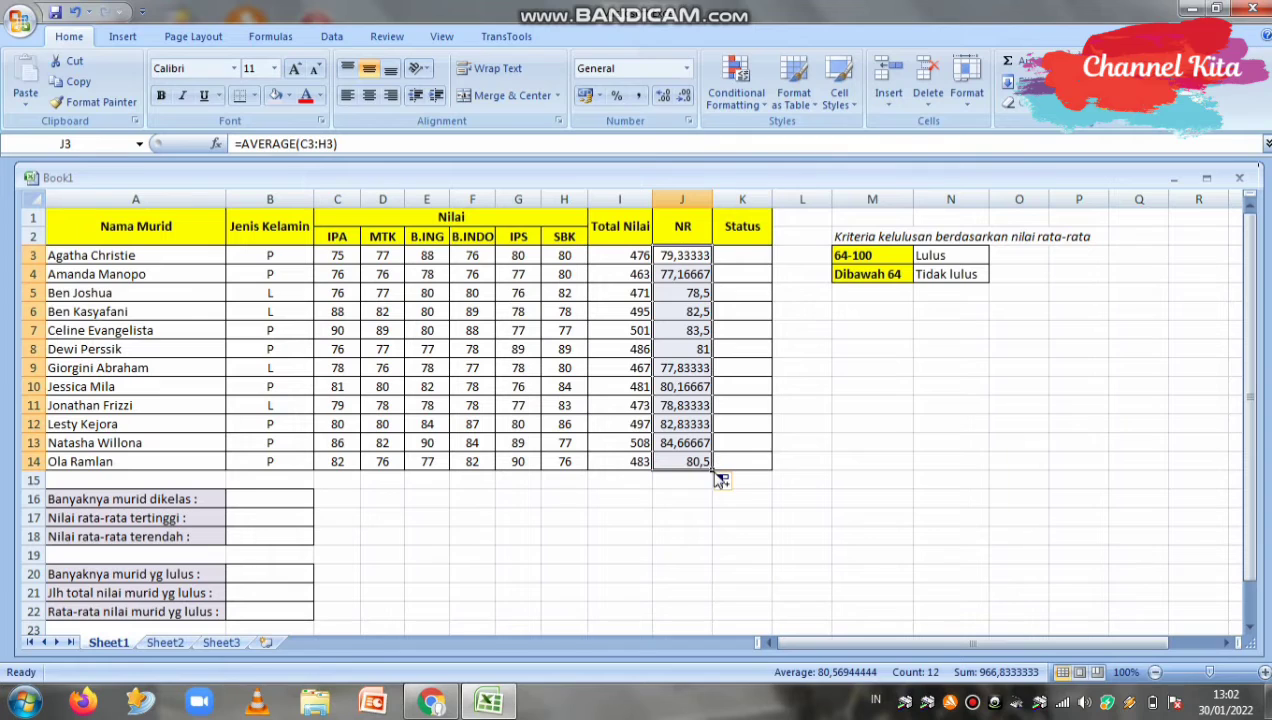
pyautogui.click(706, 484)
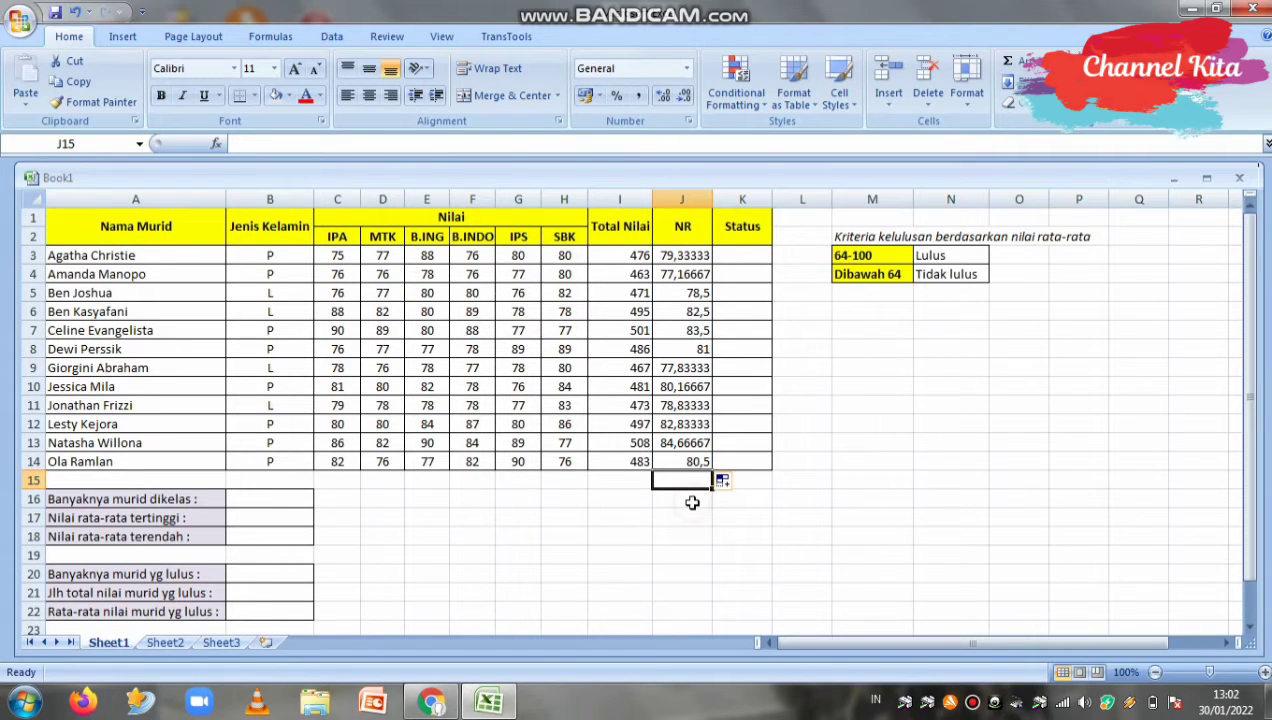
pyautogui.click(692, 503)
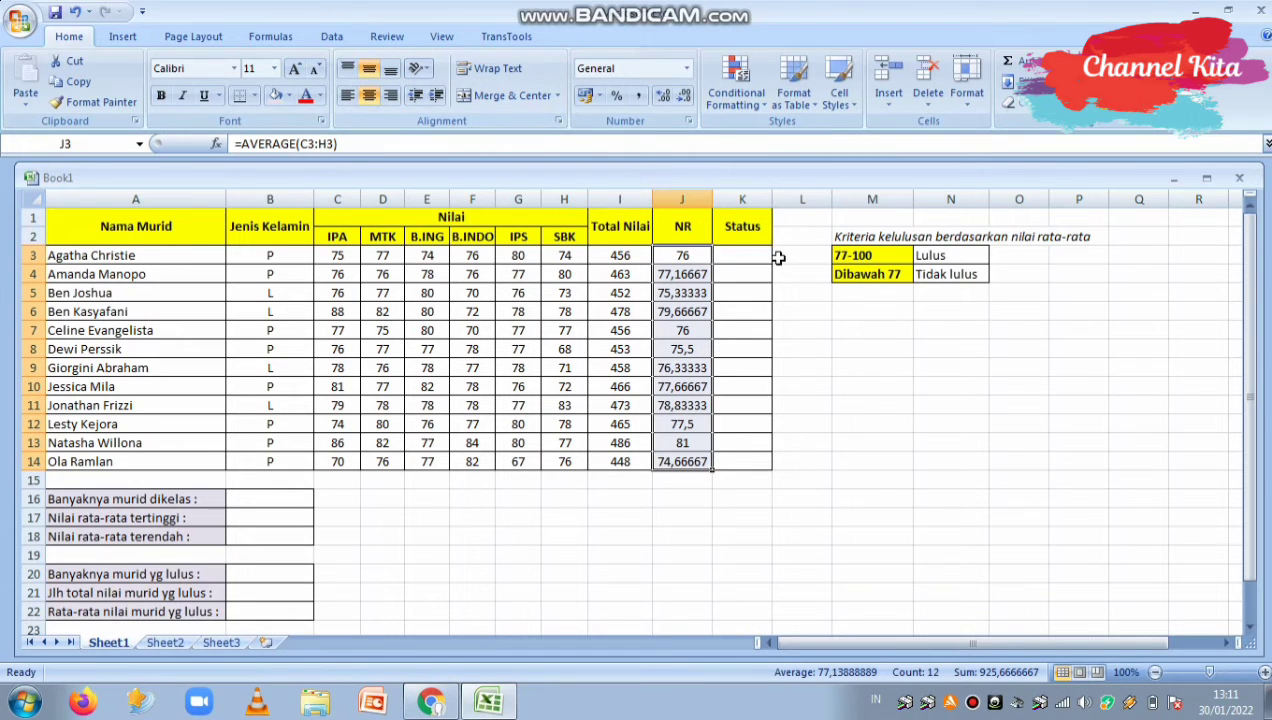
# - Enter =COUNTA(A3:A14) in B16 for Banyaknya murid dikelas
pyautogui.click(757, 256)
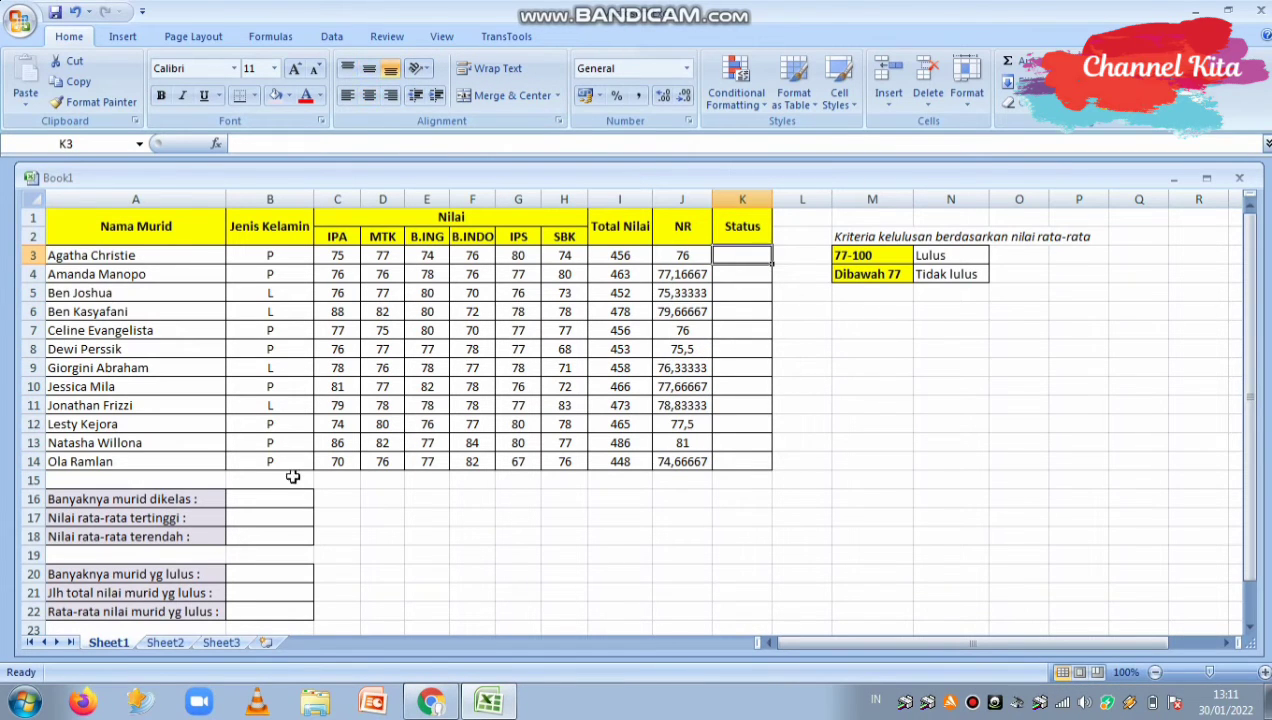
pyautogui.click(271, 501)
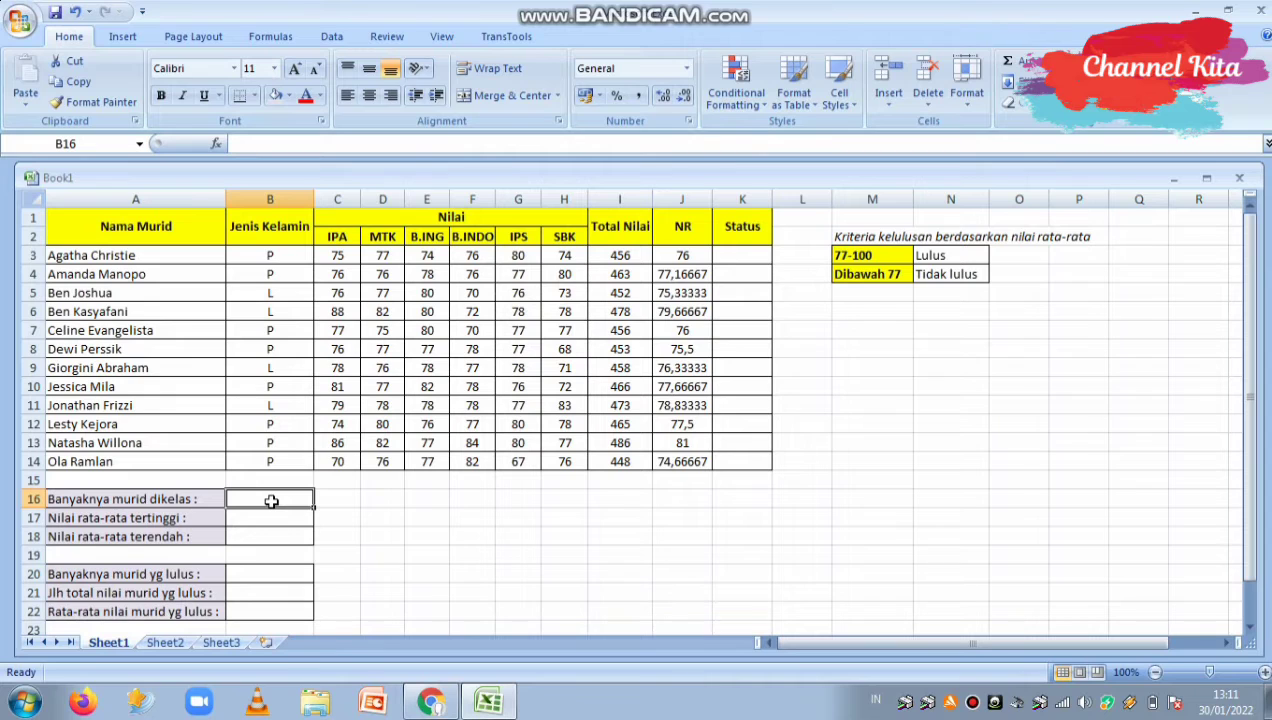
pyautogui.write('=')
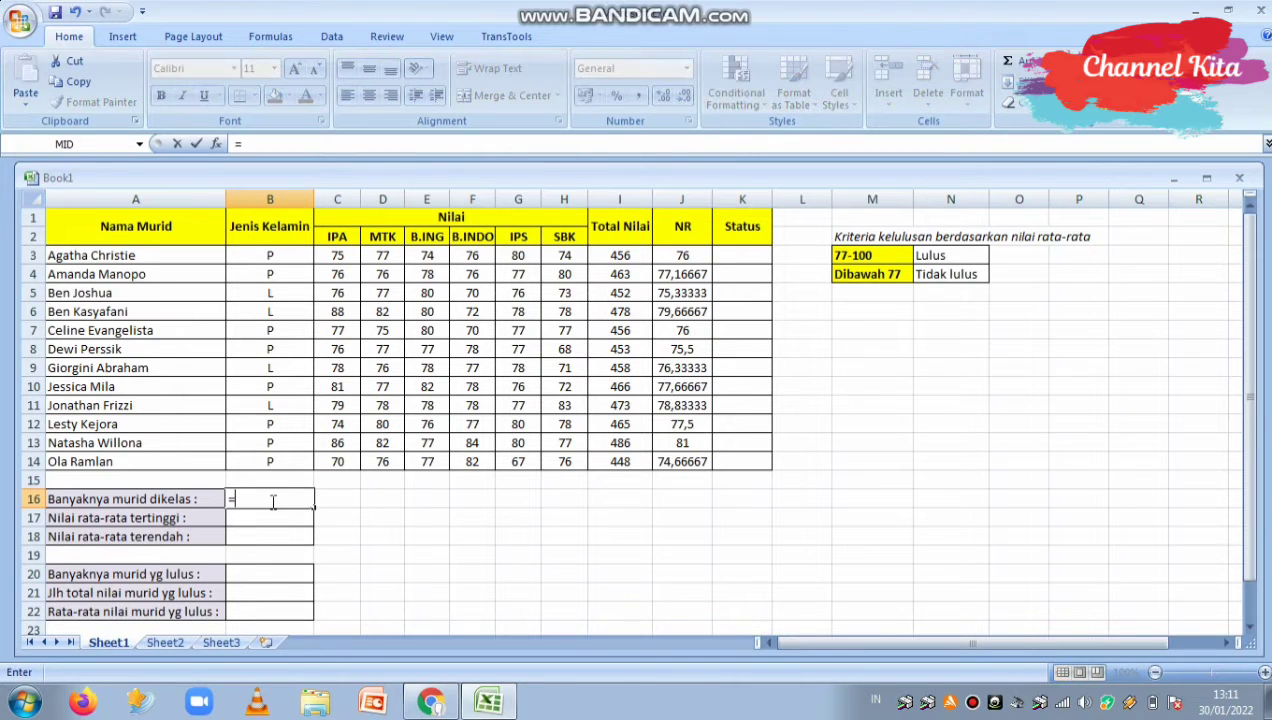
pyautogui.write('c')
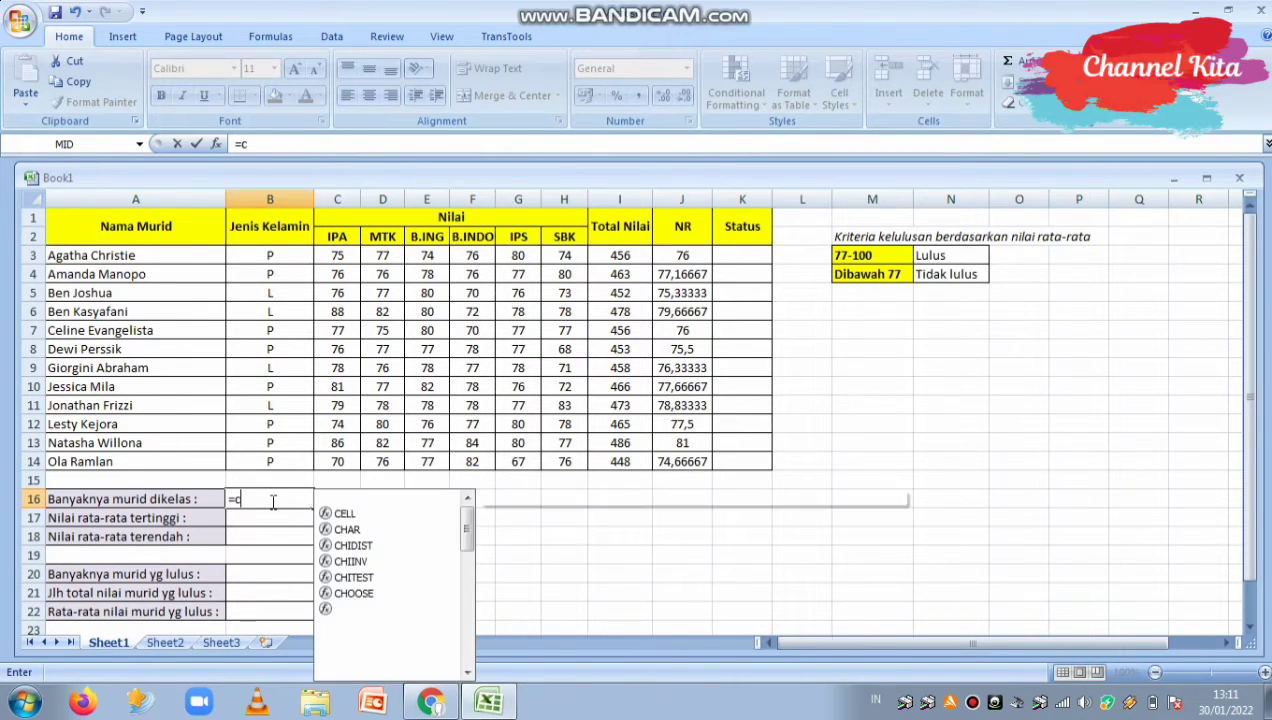
pyautogui.write('ounta(')
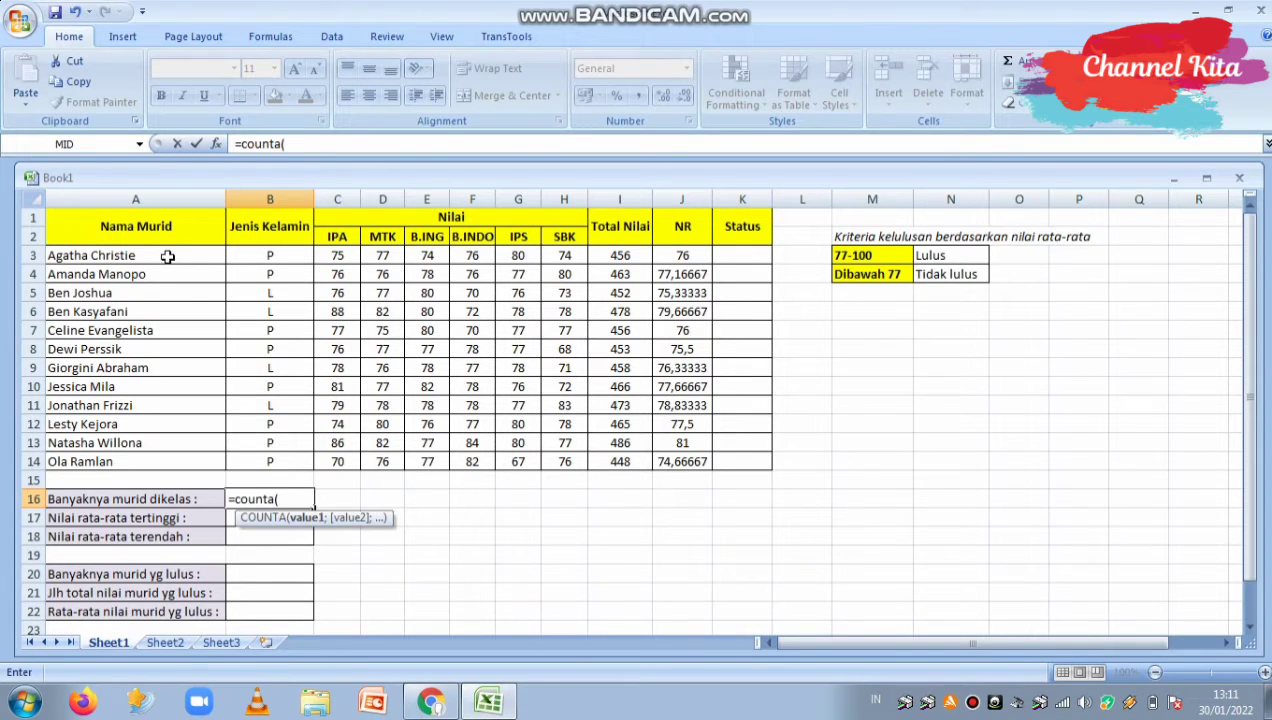
pyautogui.moveTo(167, 256); pyautogui.dragTo(174, 275)
pyautogui.moveTo(184, 450); pyautogui.dragTo(181, 463)
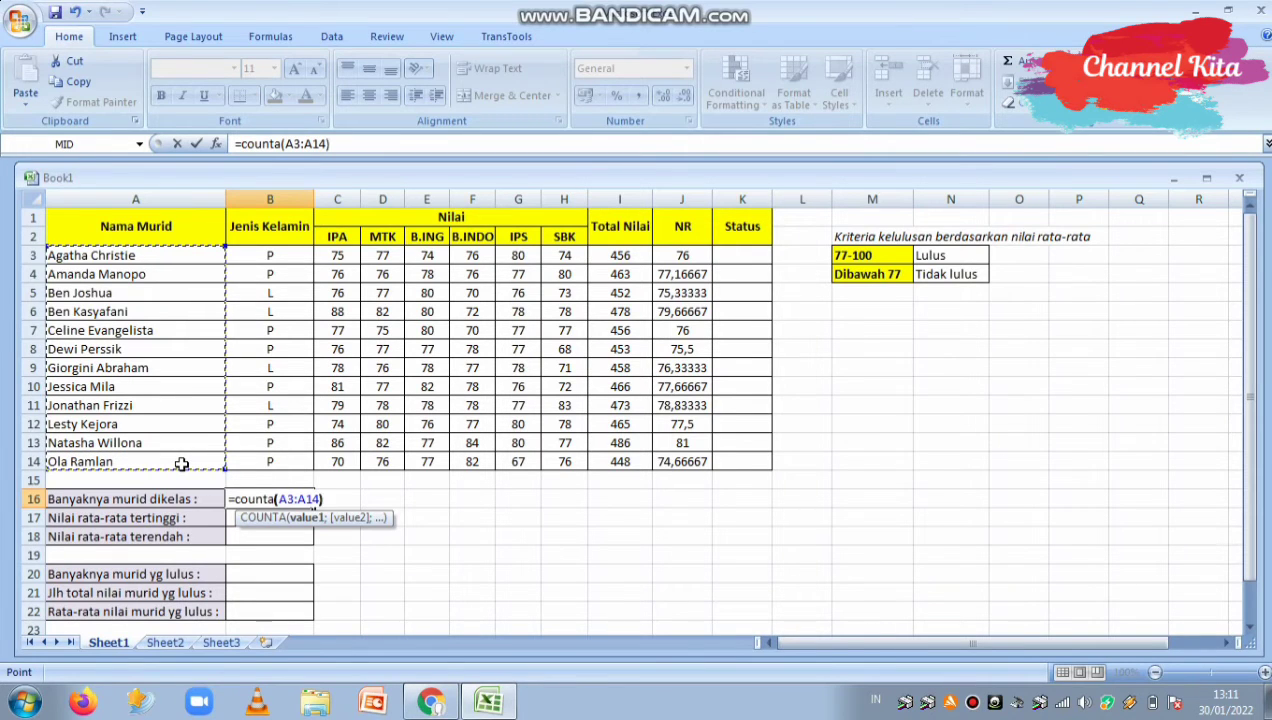
pyautogui.write(')')
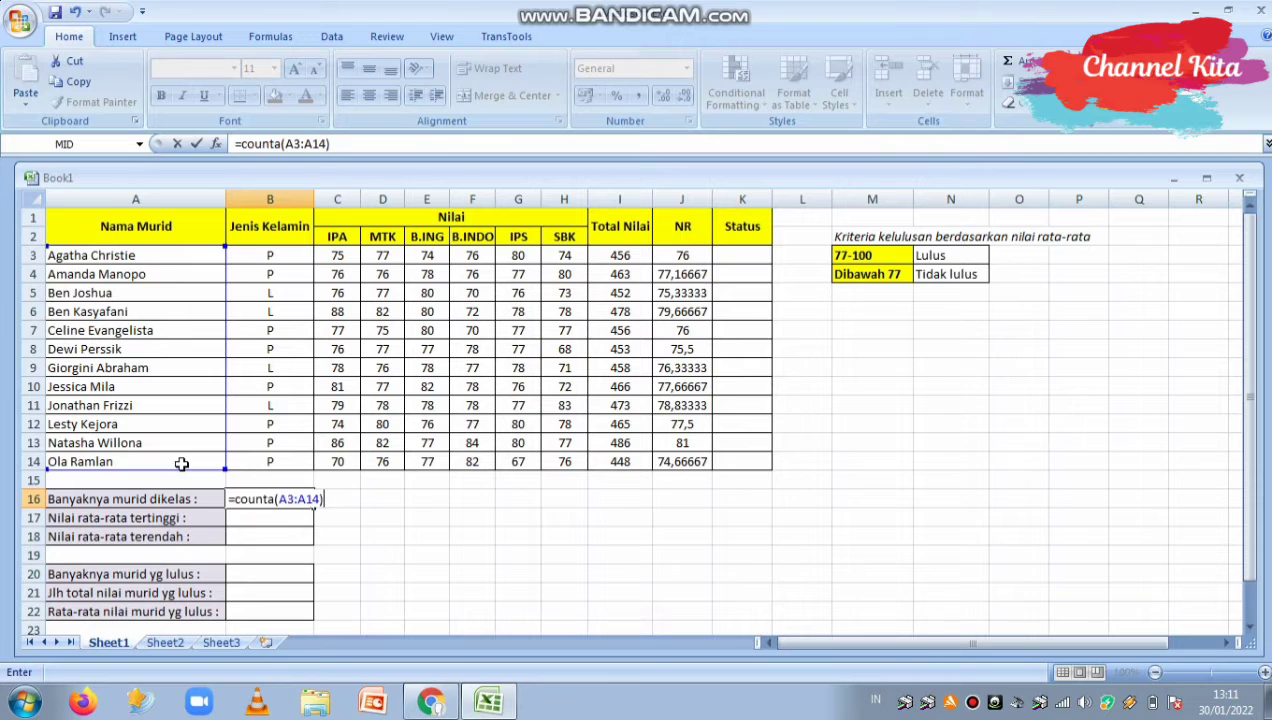
pyautogui.press('Return')
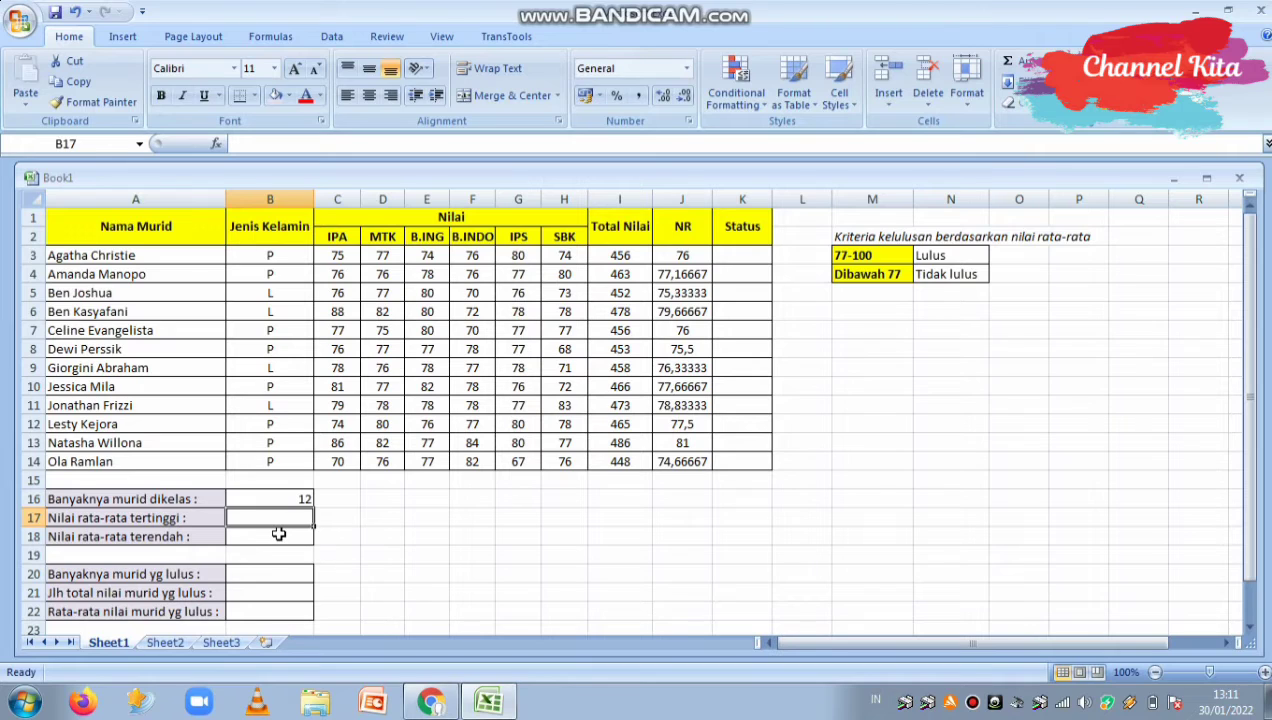
# - Enter =MAX(J3:J14) in B17 for Nilai rata-rata tertinggi
pyautogui.write('=')
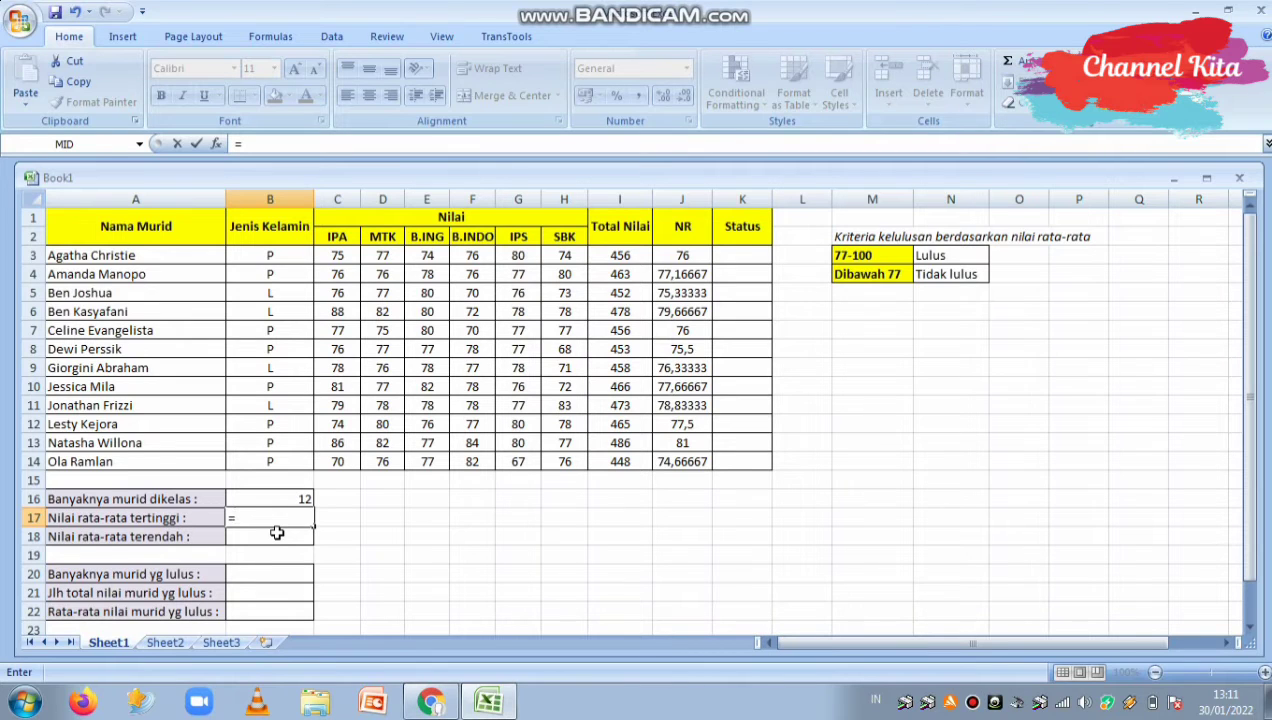
pyautogui.write('max')
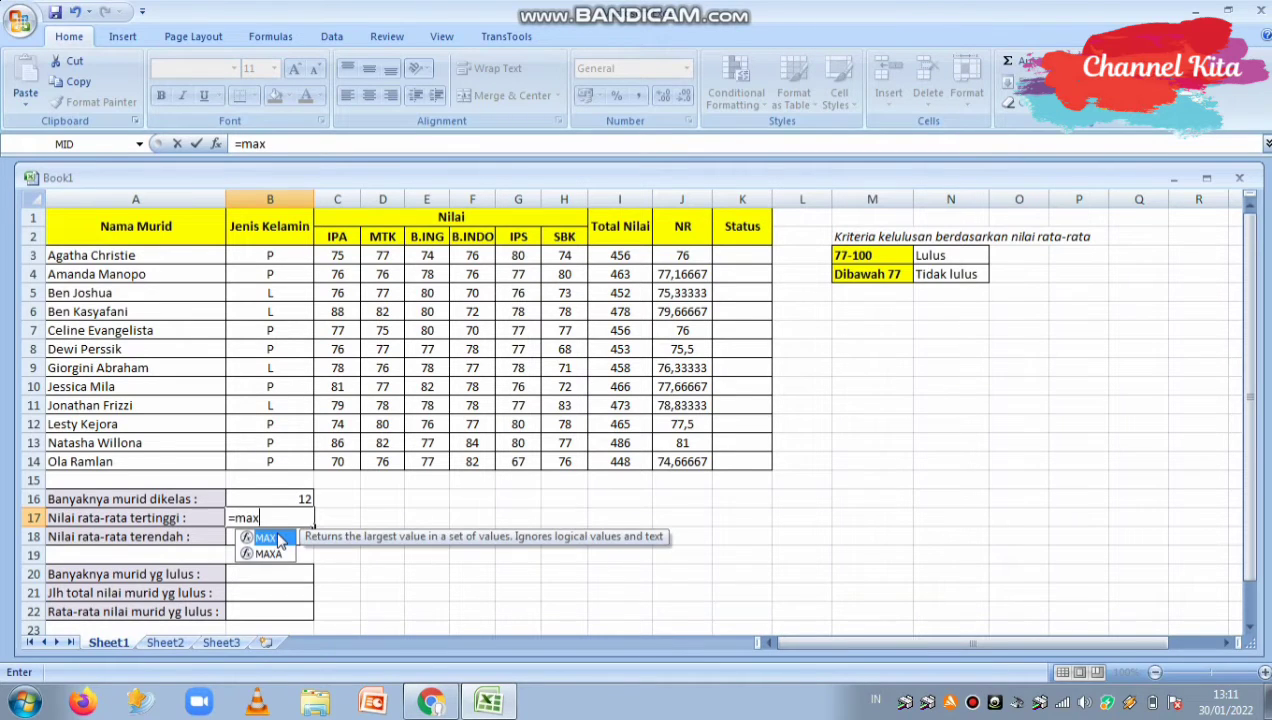
pyautogui.write('(')
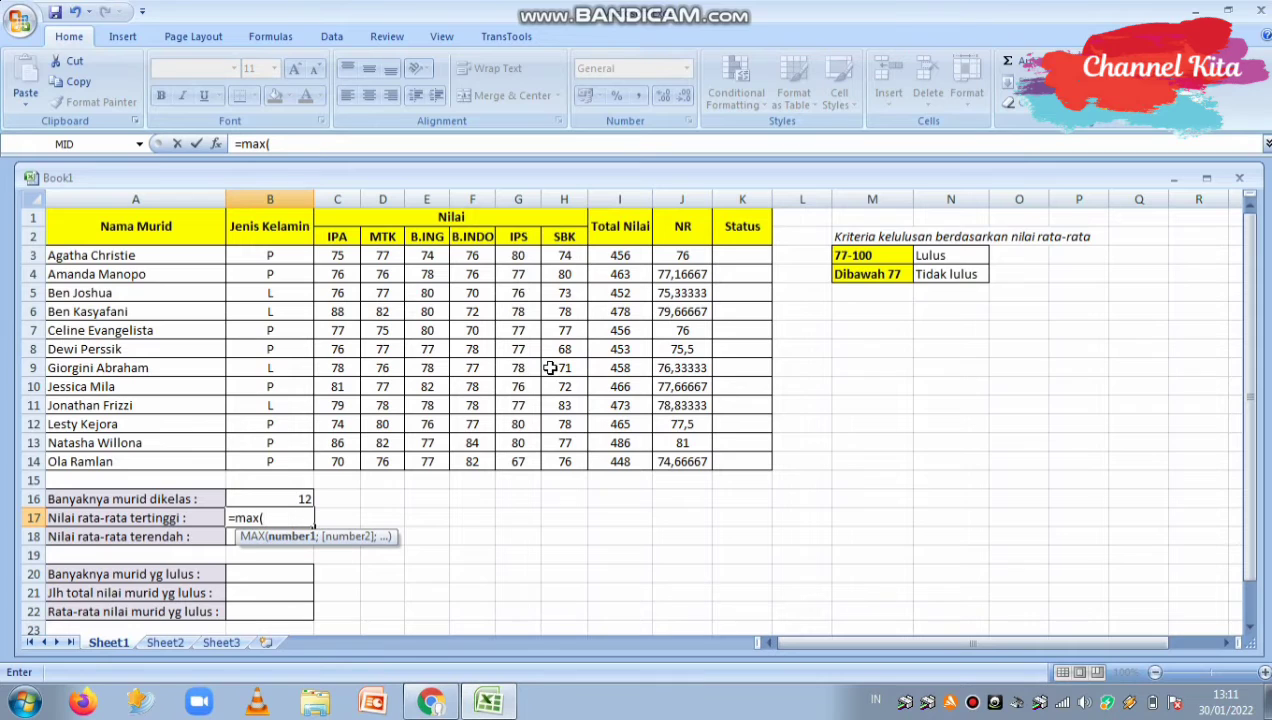
pyautogui.click(680, 256)
pyautogui.moveTo(683, 290); pyautogui.dragTo(680, 455)
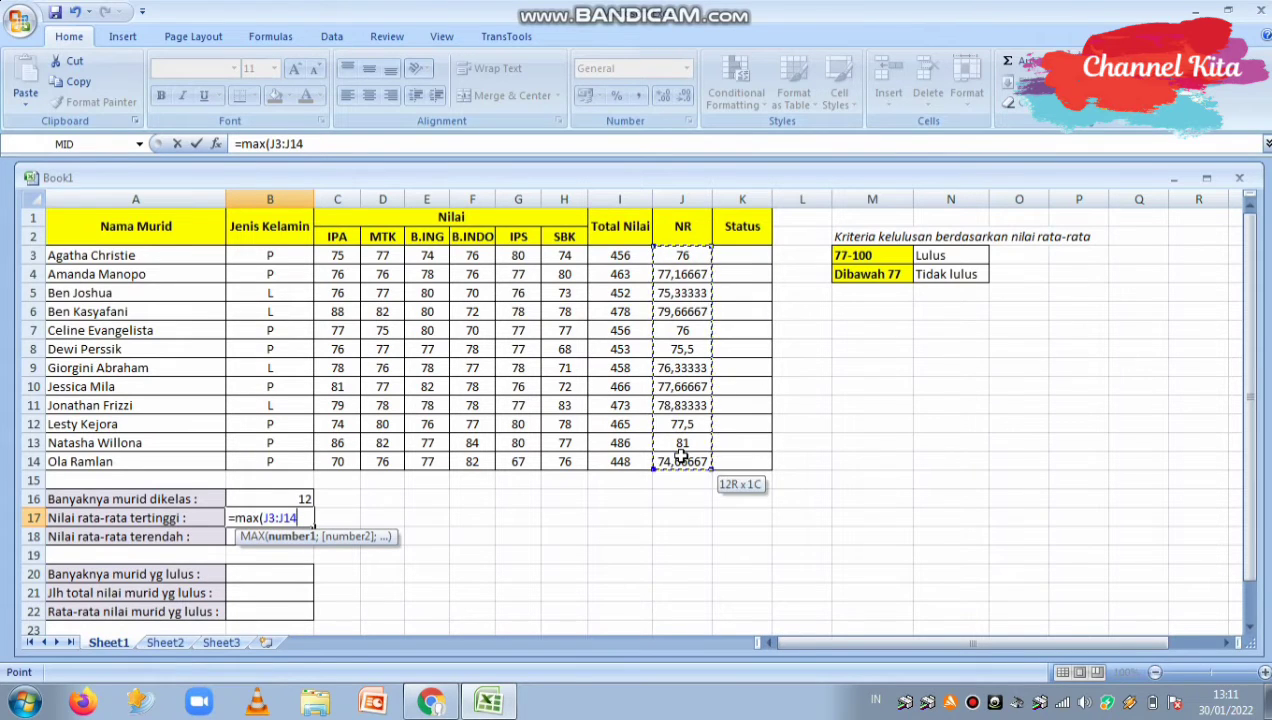
pyautogui.write(')')
pyautogui.press('Return')
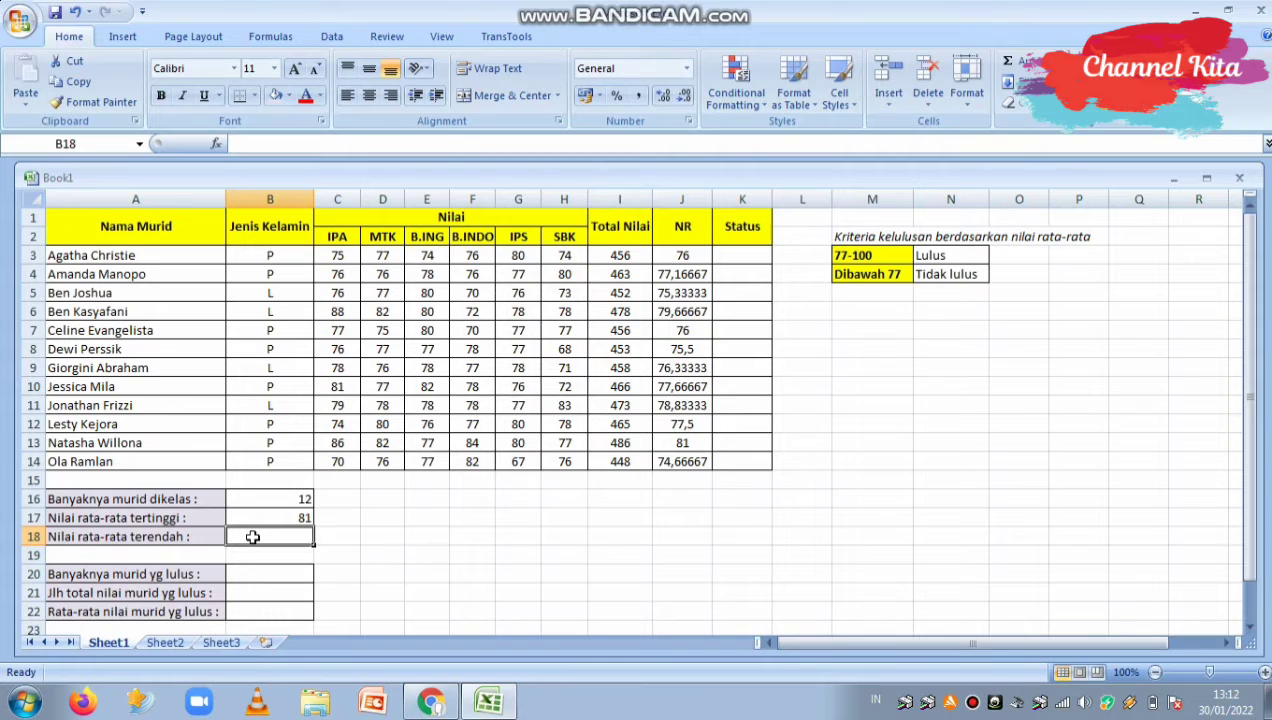
# - Enter =MIN(J3:J14) in B18 for Nilai rata-rata terendah
pyautogui.write('=')
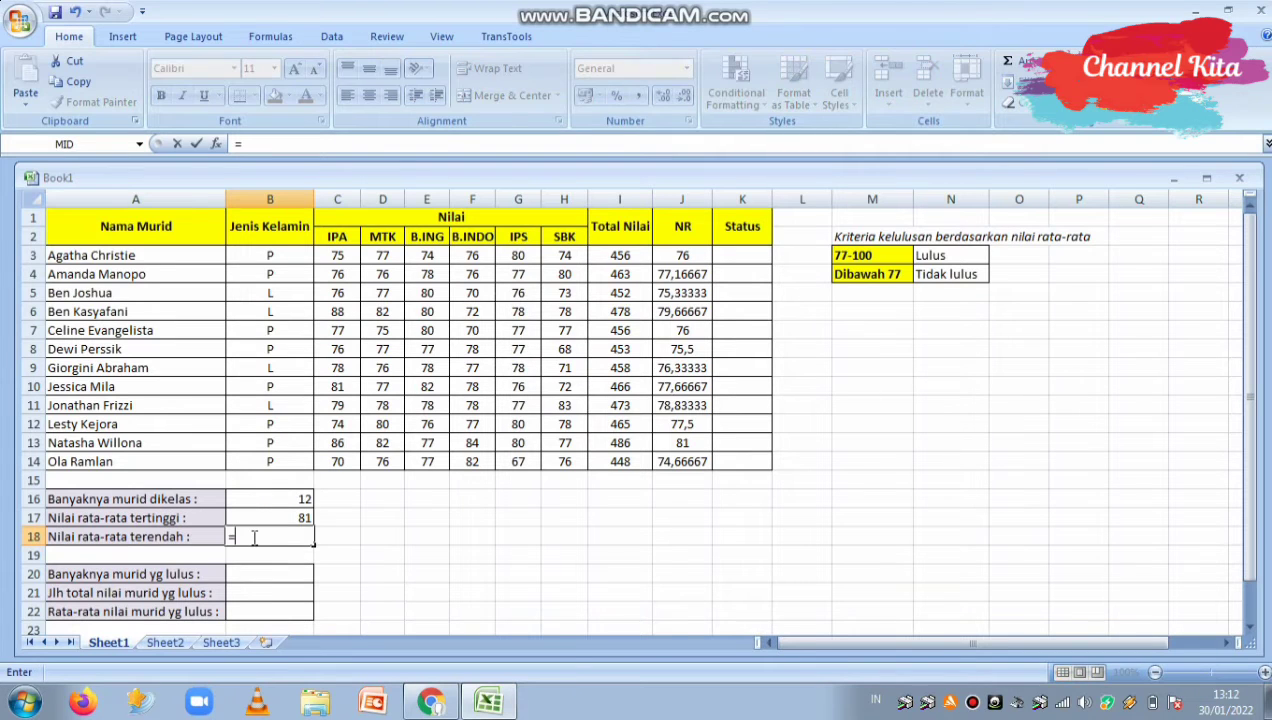
pyautogui.write('min(')
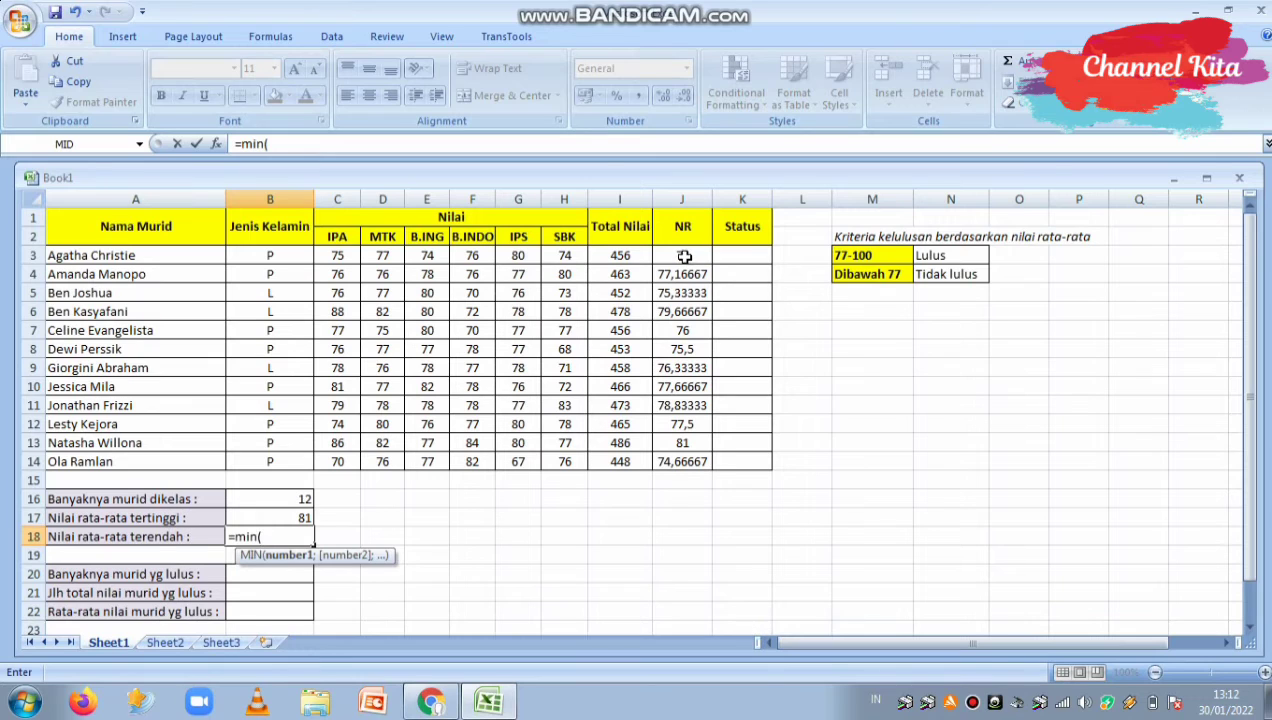
pyautogui.moveTo(688, 258); pyautogui.dragTo(686, 462)
pyautogui.write(')')
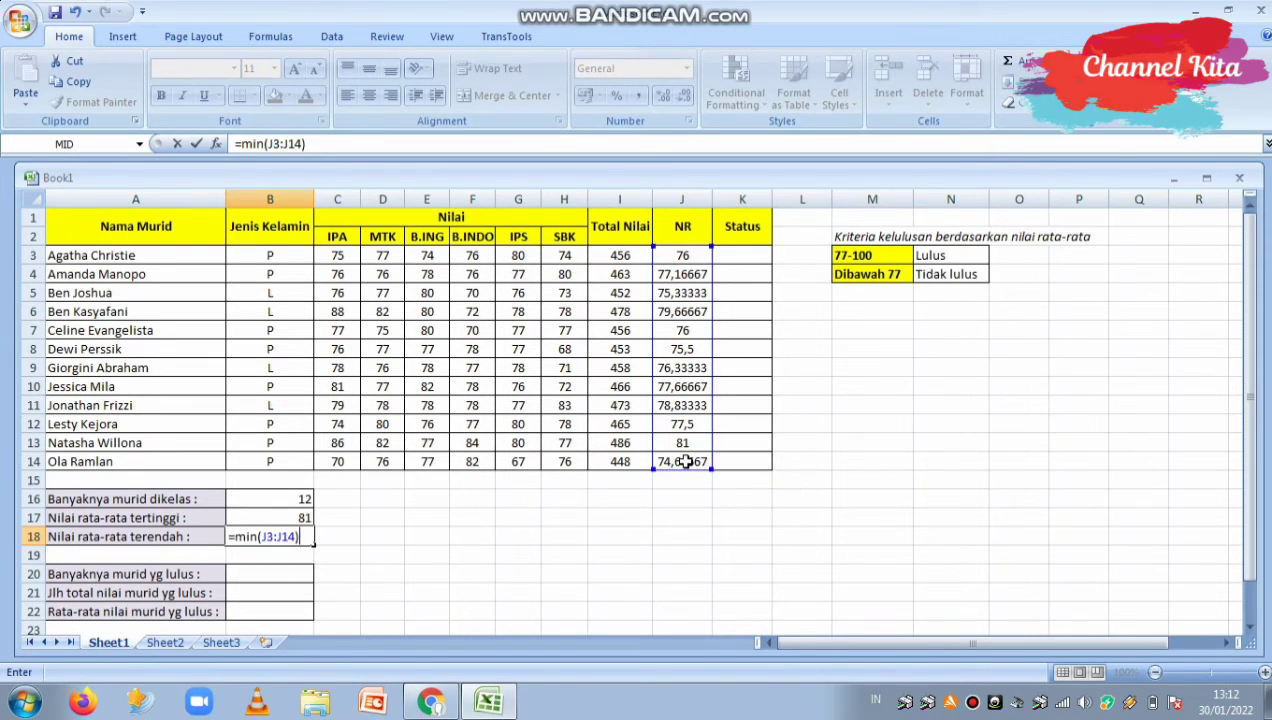
pyautogui.press('Return')
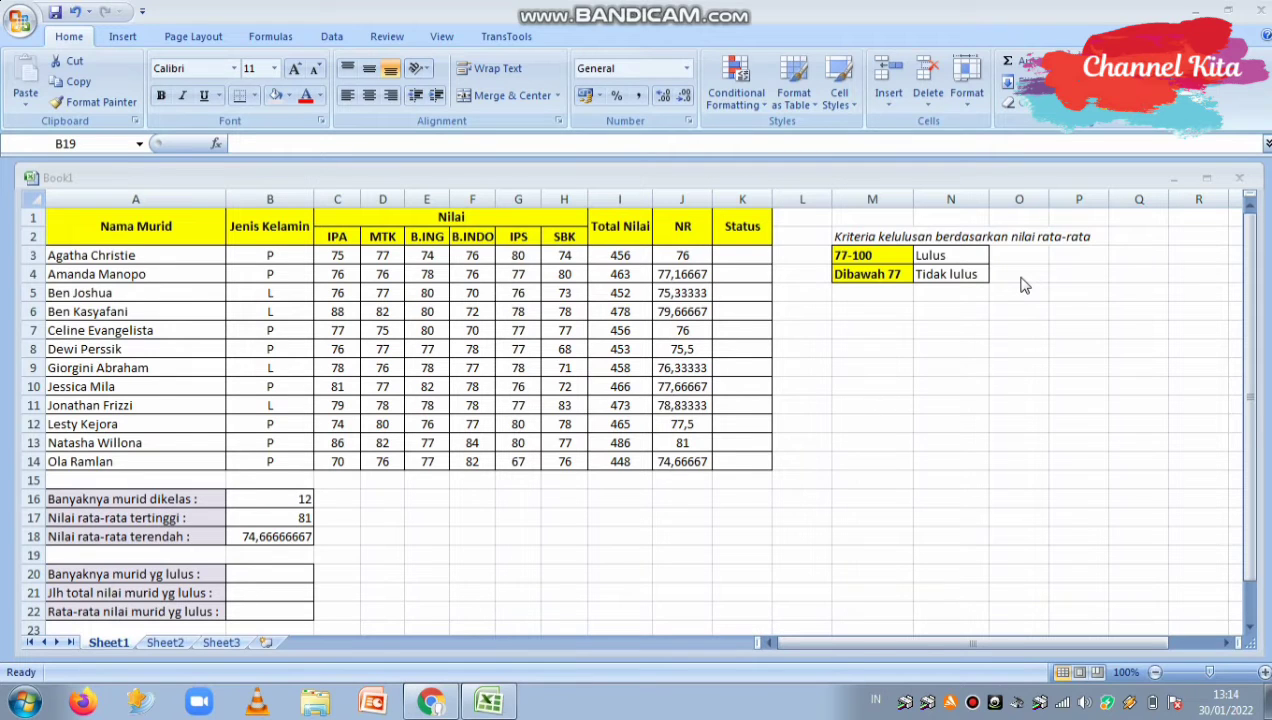
# - Enter =IF(J3>=77;"Lulus";"Tidak Lulus") in K3 for the first student's Status
pyautogui.write('=')
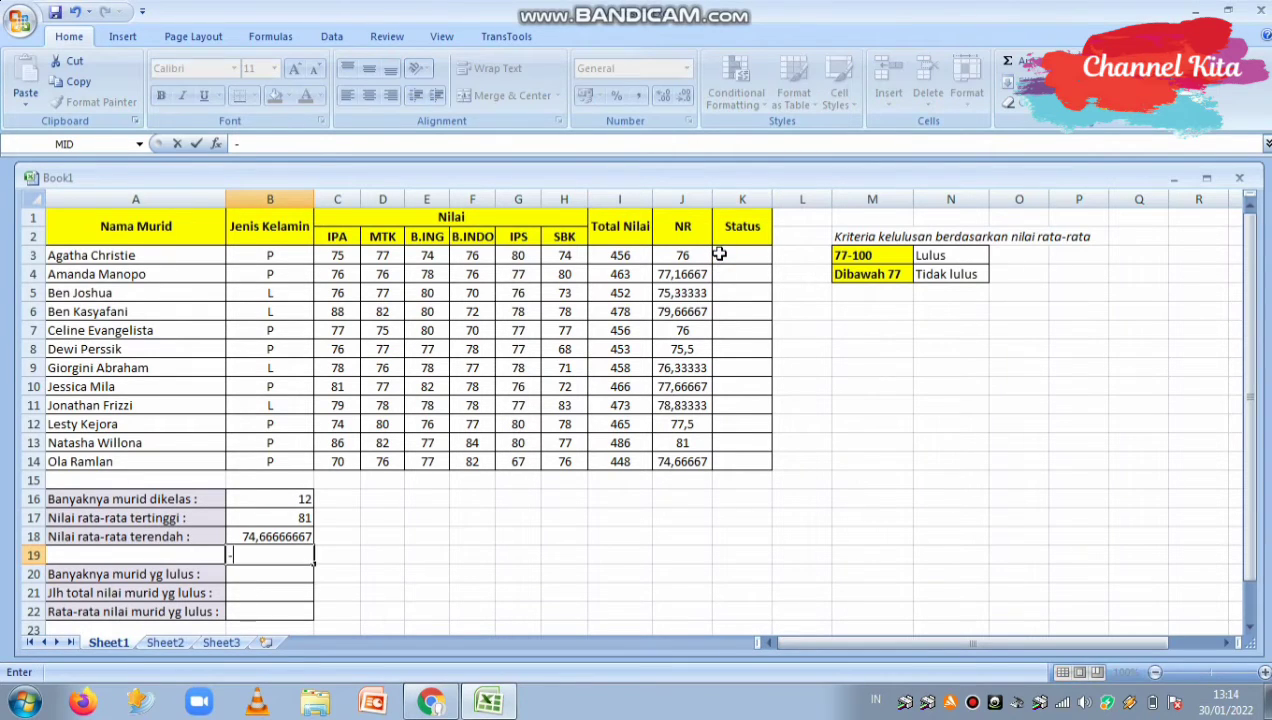
pyautogui.press('Escape')
pyautogui.click(722, 254)
pyautogui.write('=')
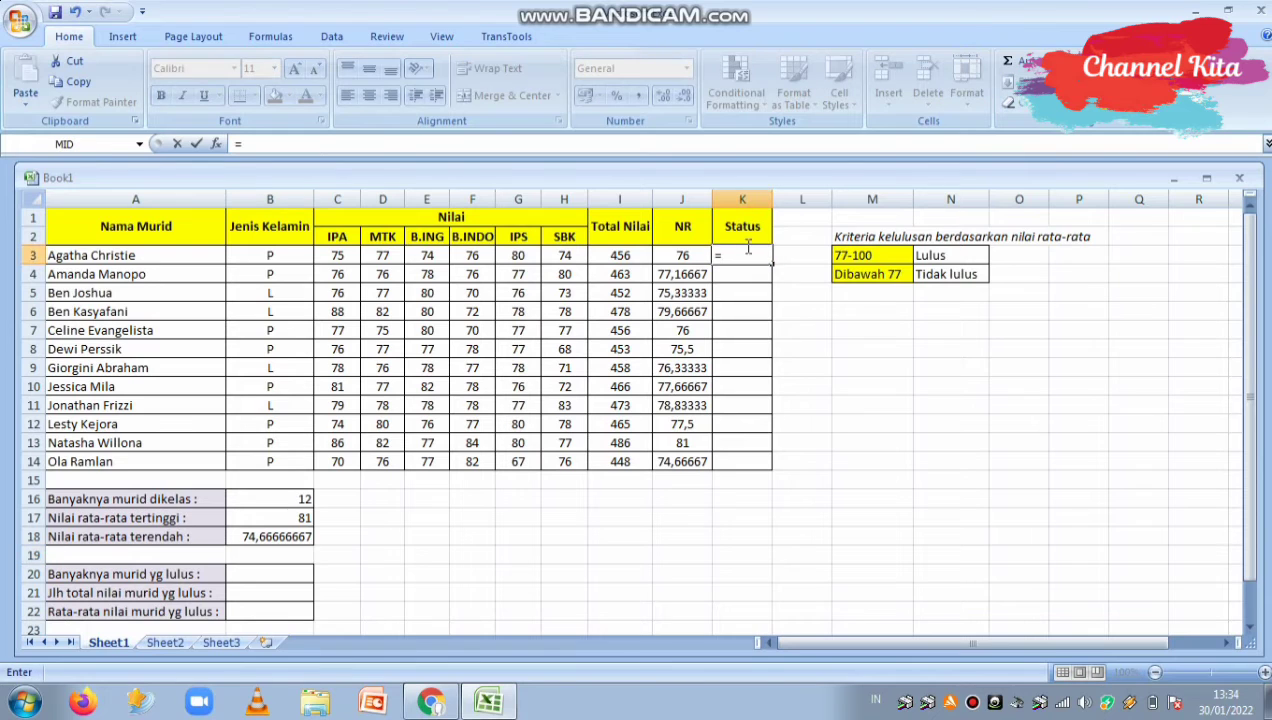
pyautogui.write('if')
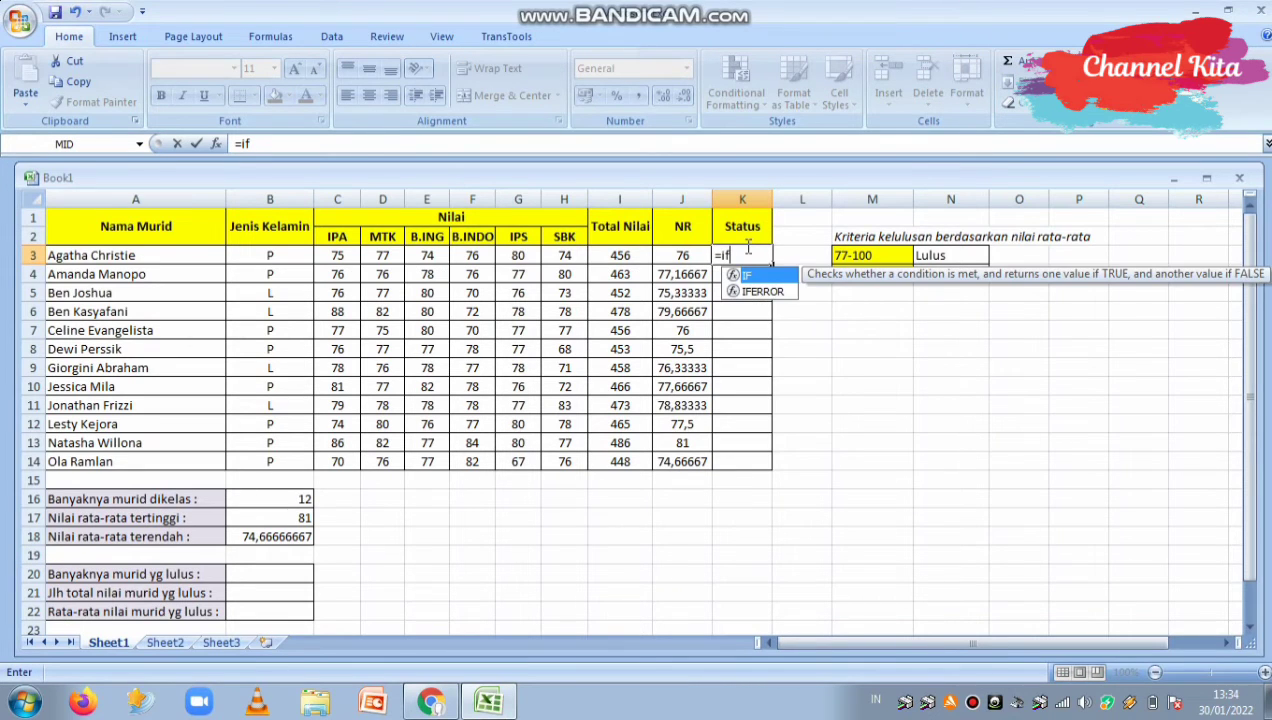
pyautogui.write('(')
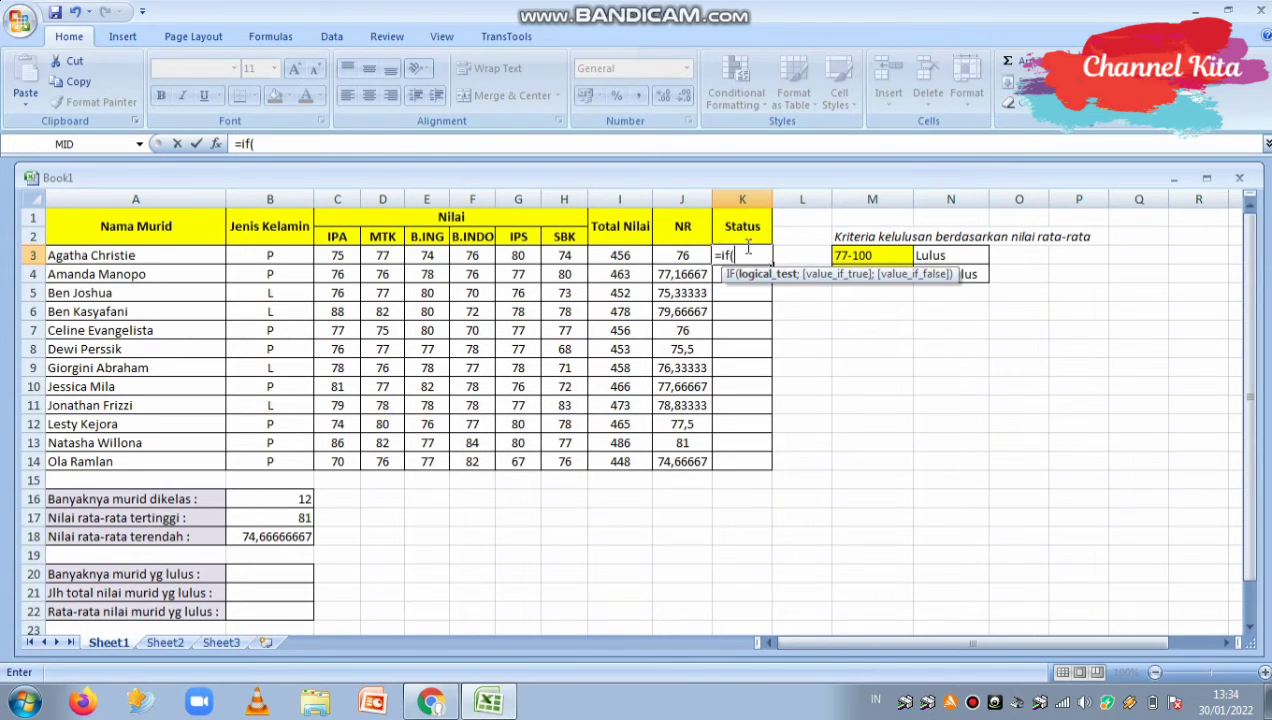
pyautogui.click(682, 255)
pyautogui.write('>=77')
pyautogui.write(';')
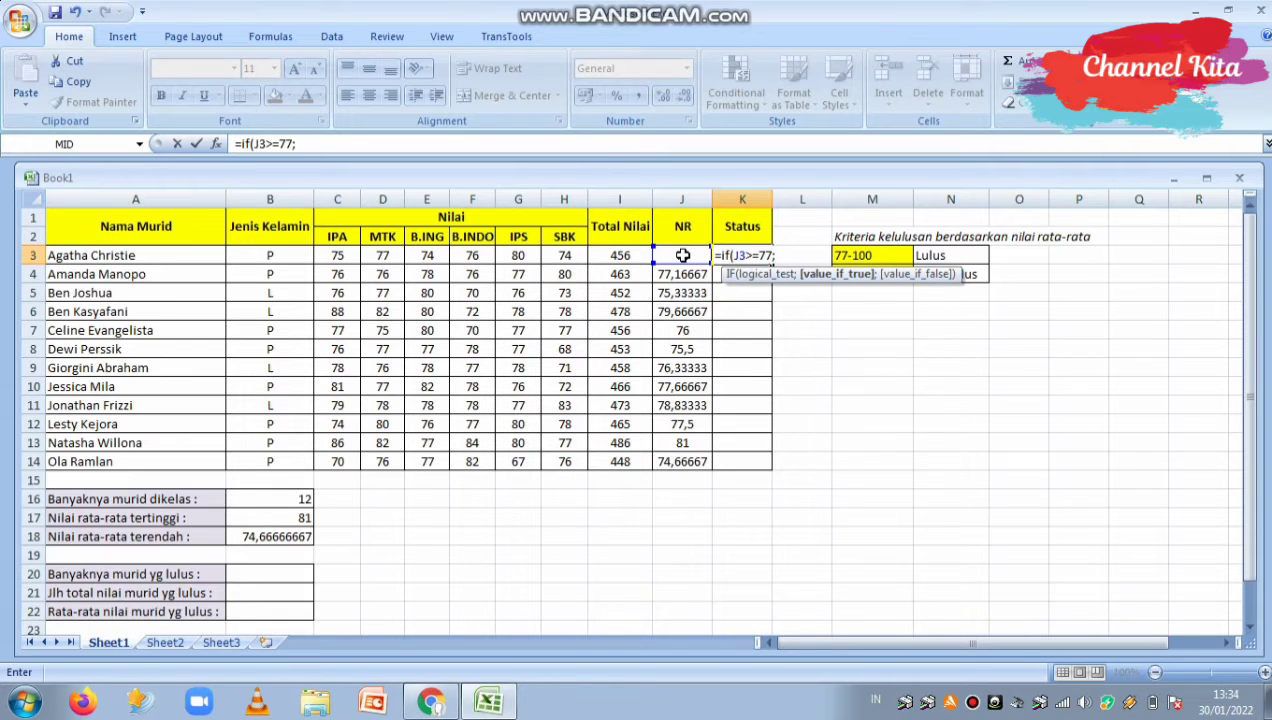
pyautogui.write('"Lulus";')
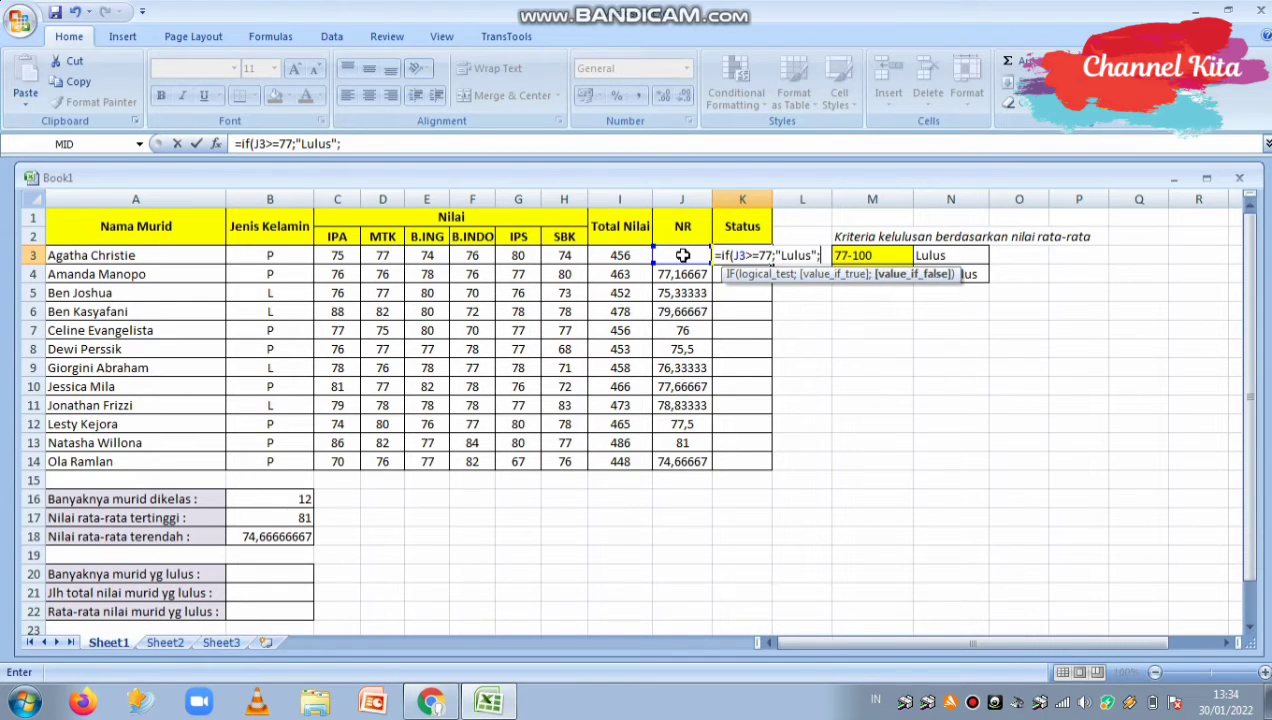
pyautogui.write('"T')
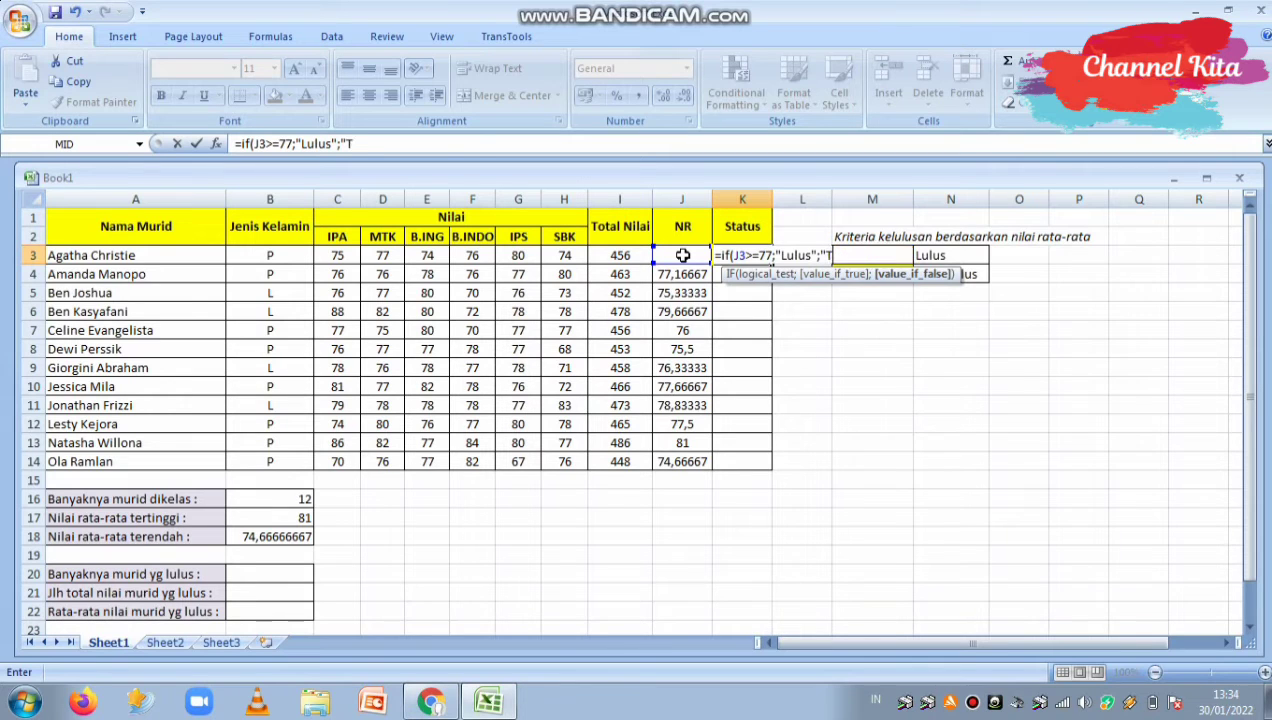
pyautogui.write('idak Lulus')
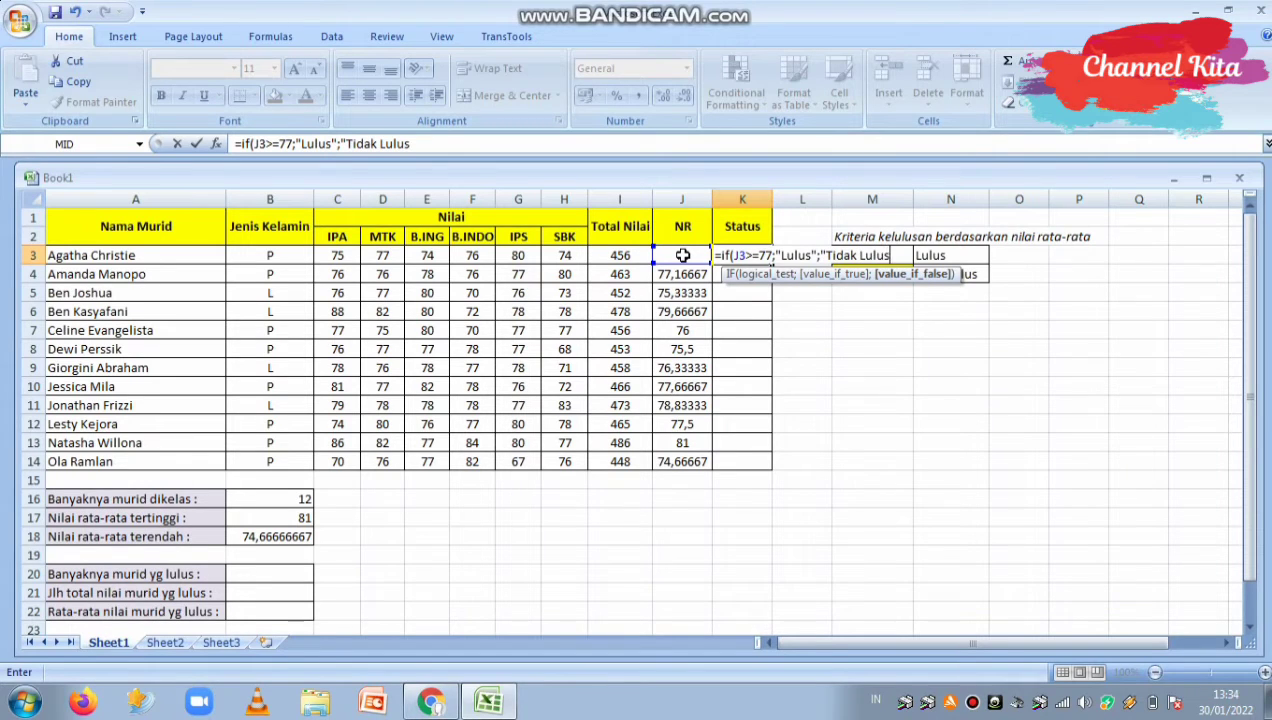
pyautogui.write('")')
pyautogui.press('Return')
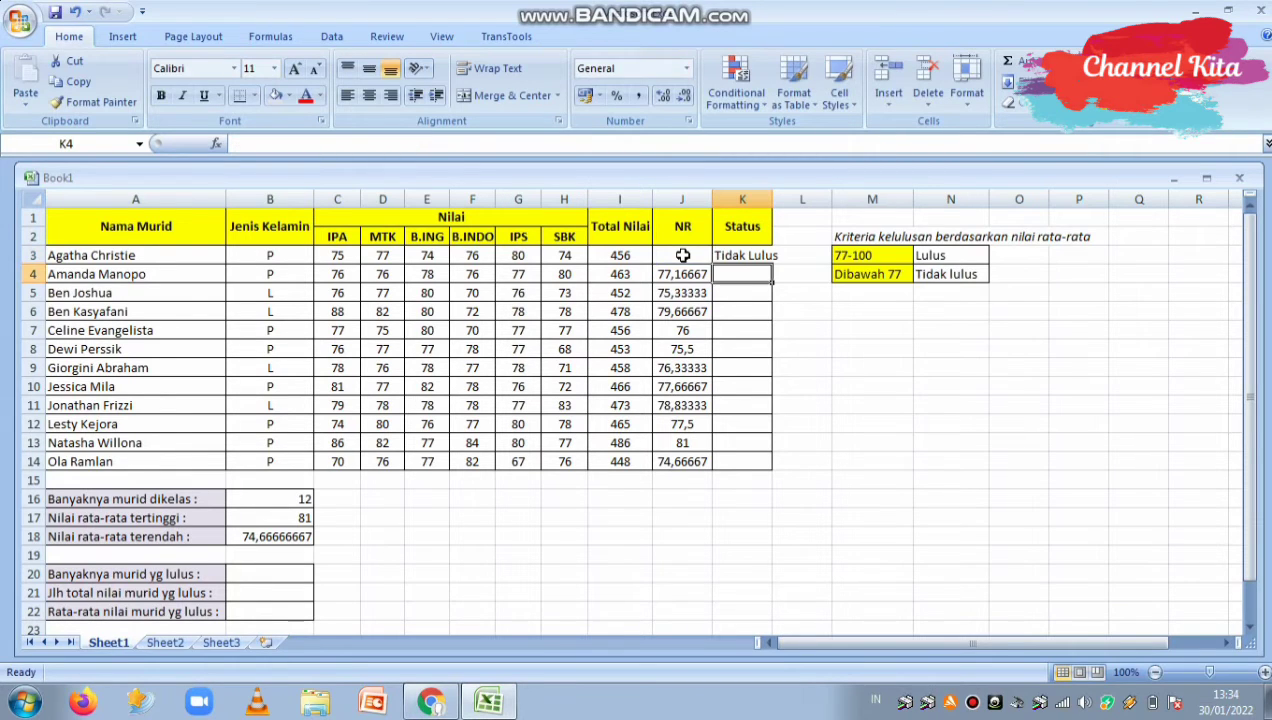
# - Fill the Status formula from K3 down to K14
pyautogui.click(731, 260)
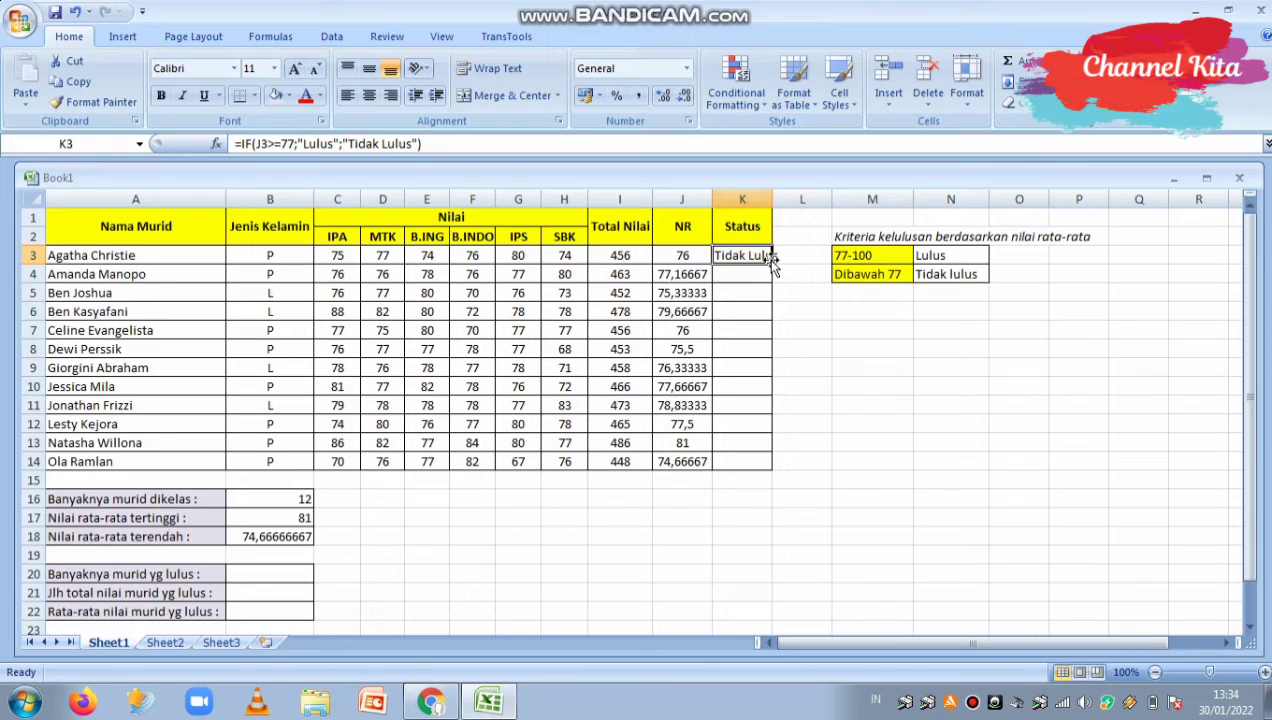
pyautogui.click(732, 260)
pyautogui.moveTo(772, 262); pyautogui.dragTo(773, 468)
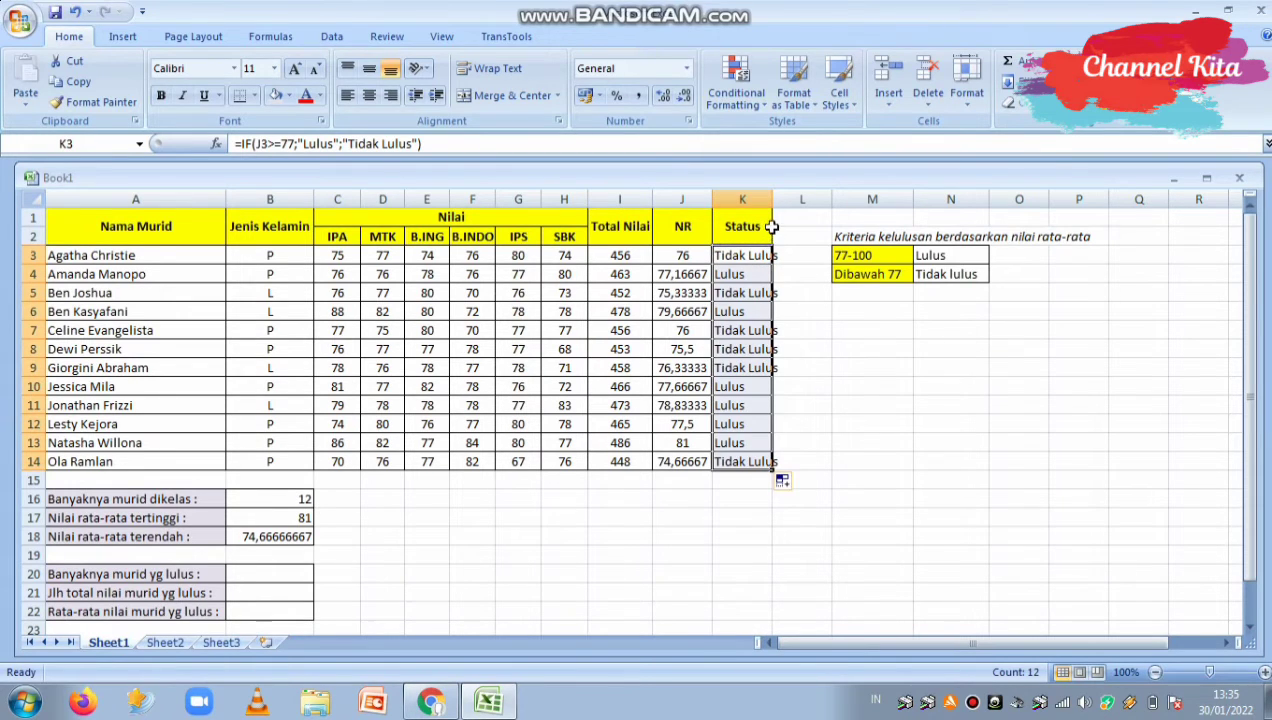
# - Widen column K to fit the Status text and center the entries in K3:K14 horizontally
pyautogui.moveTo(772, 205); pyautogui.dragTo(797, 199)
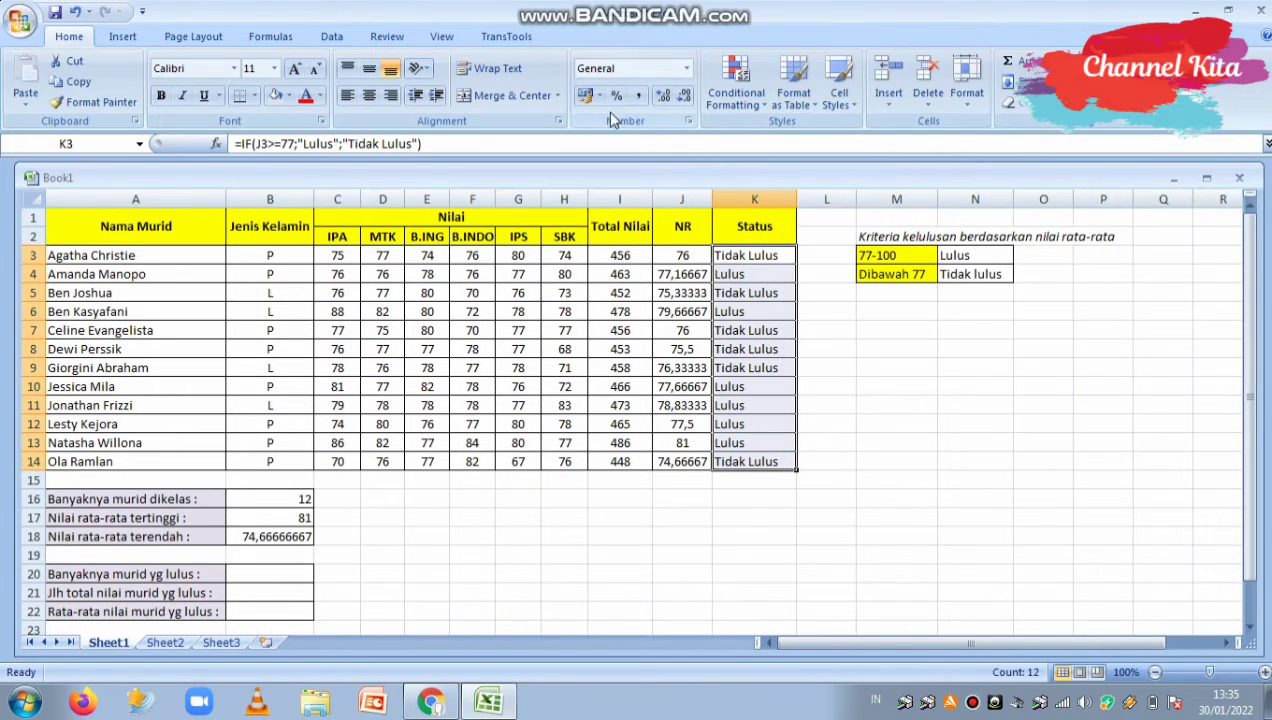
pyautogui.click(369, 95)
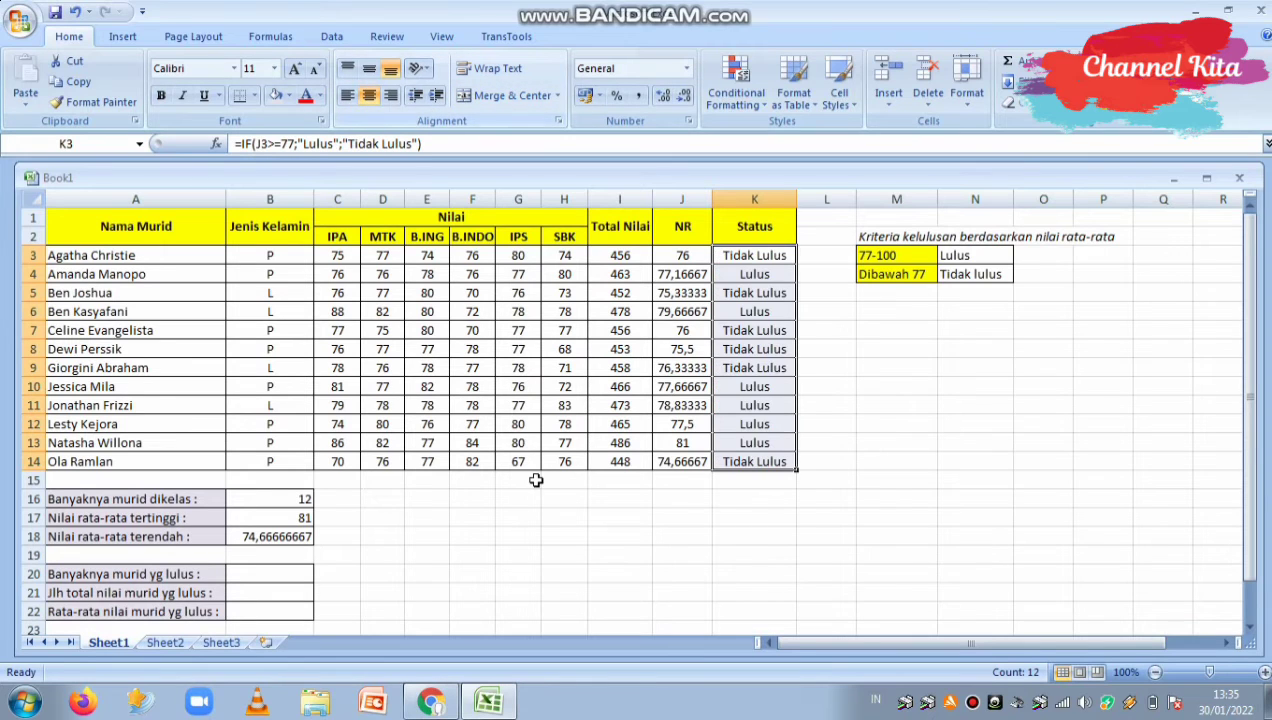
pyautogui.click(583, 482)
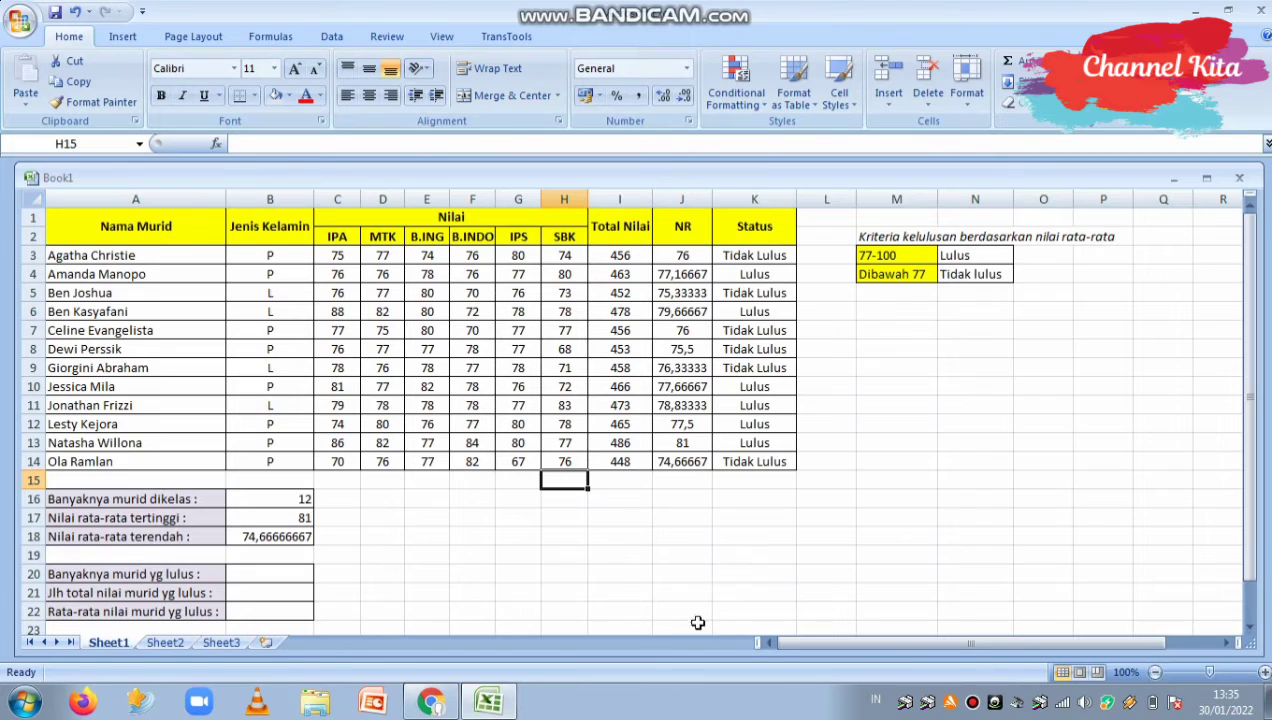
pyautogui.click(972, 706)
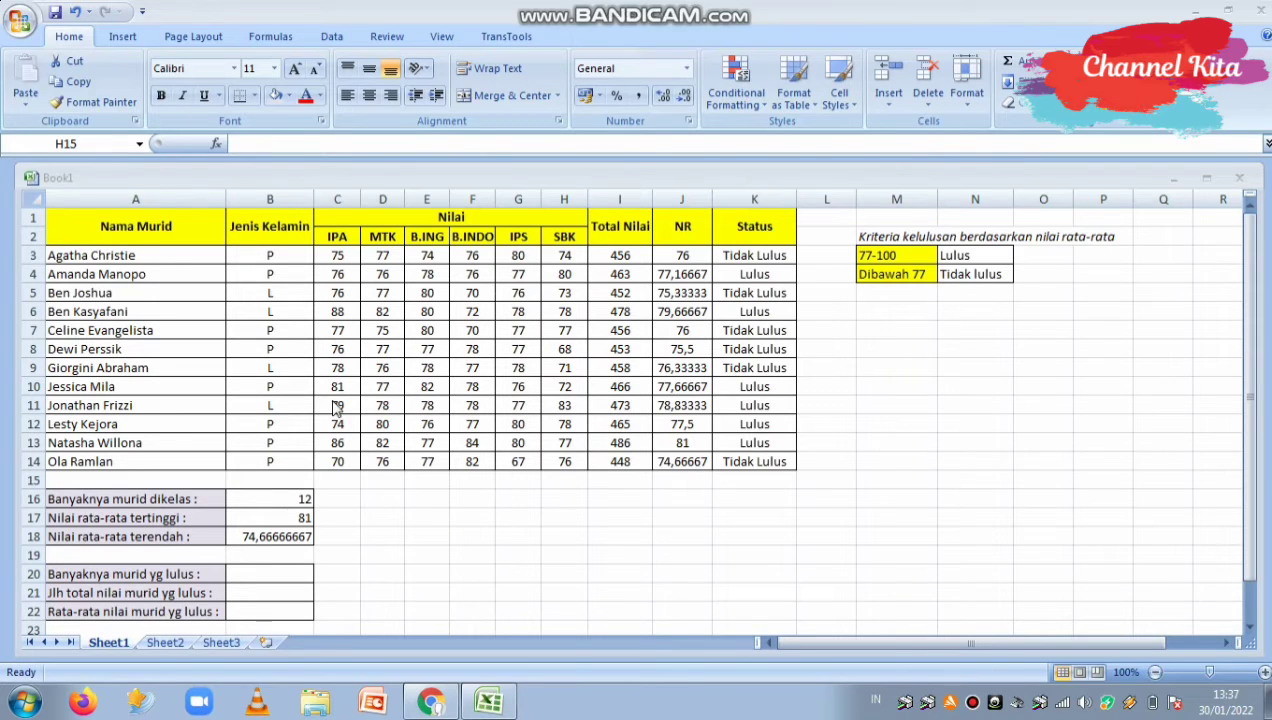
# - Enter =COUNTIF(K3:K14;"Lulus") in B20 for Banyaknya murid yg lulus
pyautogui.click(282, 572)
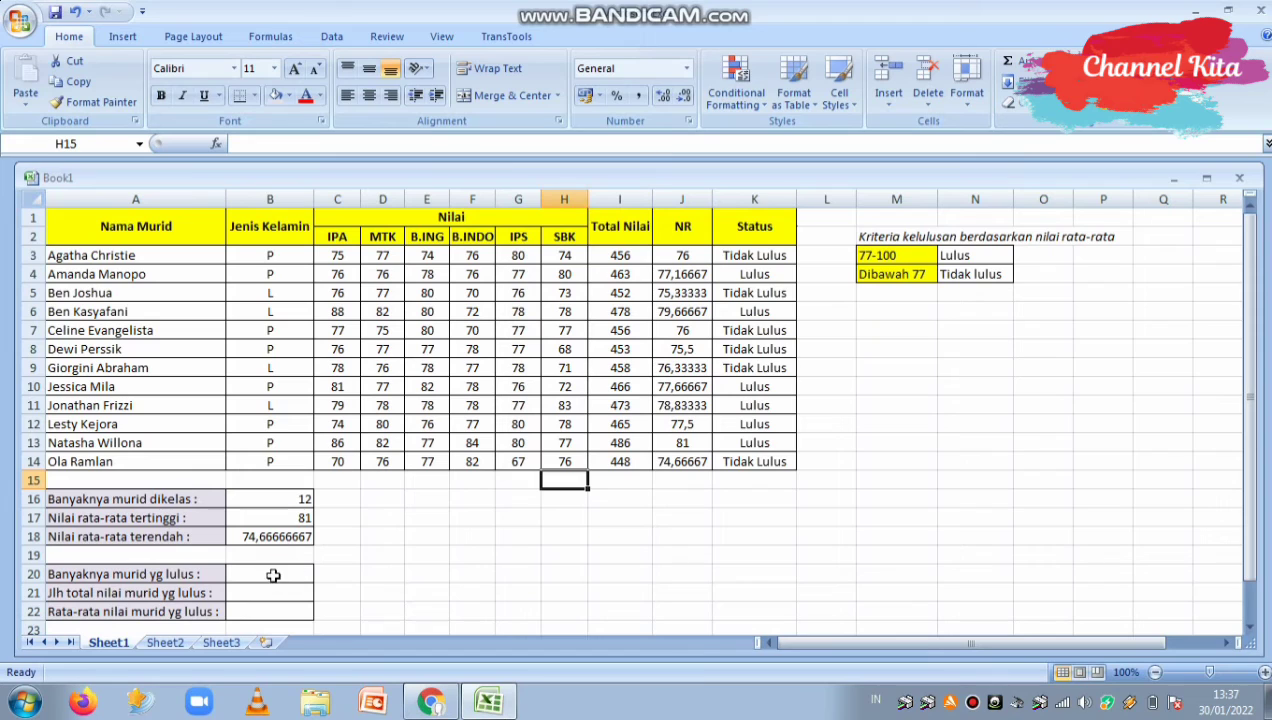
pyautogui.click(270, 575)
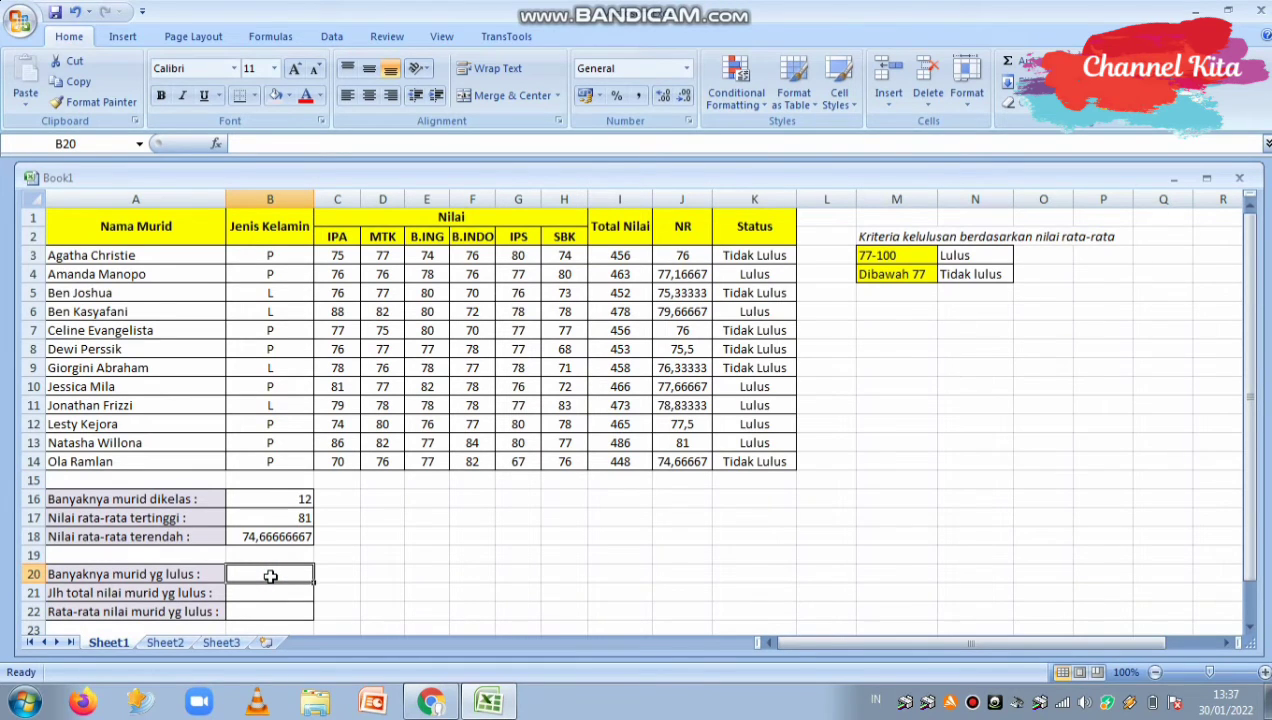
pyautogui.write('=count')
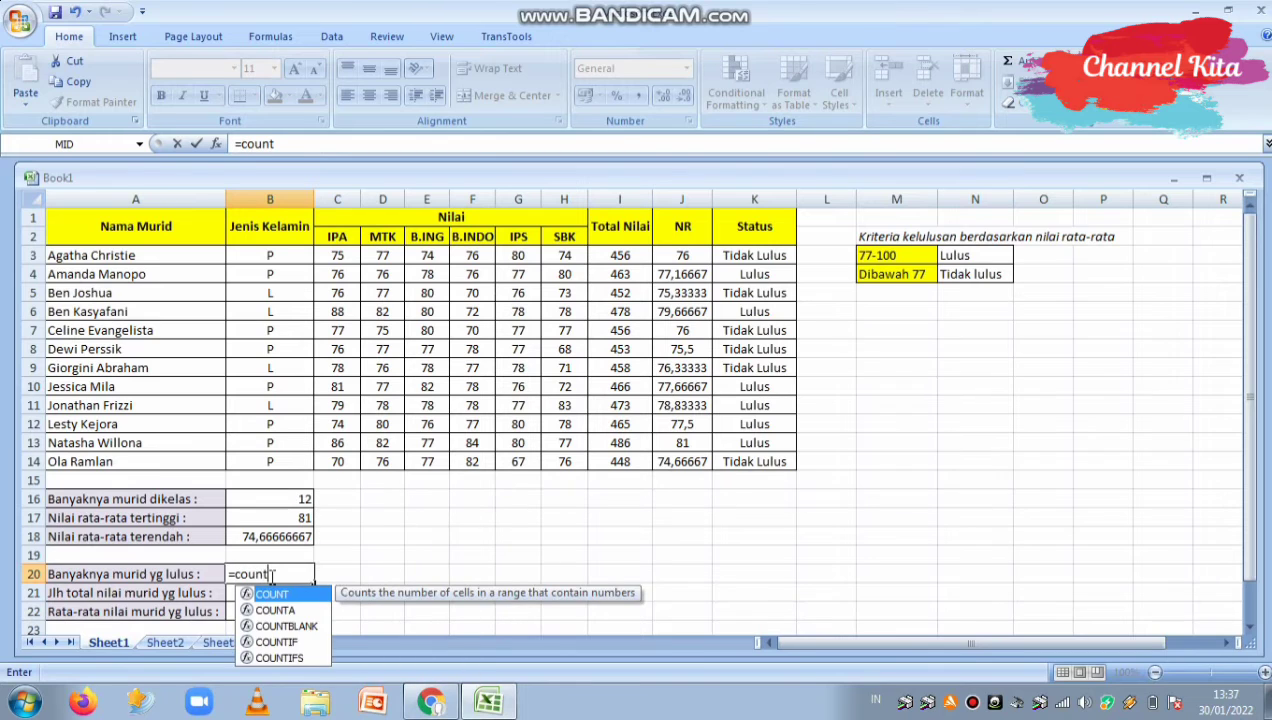
pyautogui.write('if(')
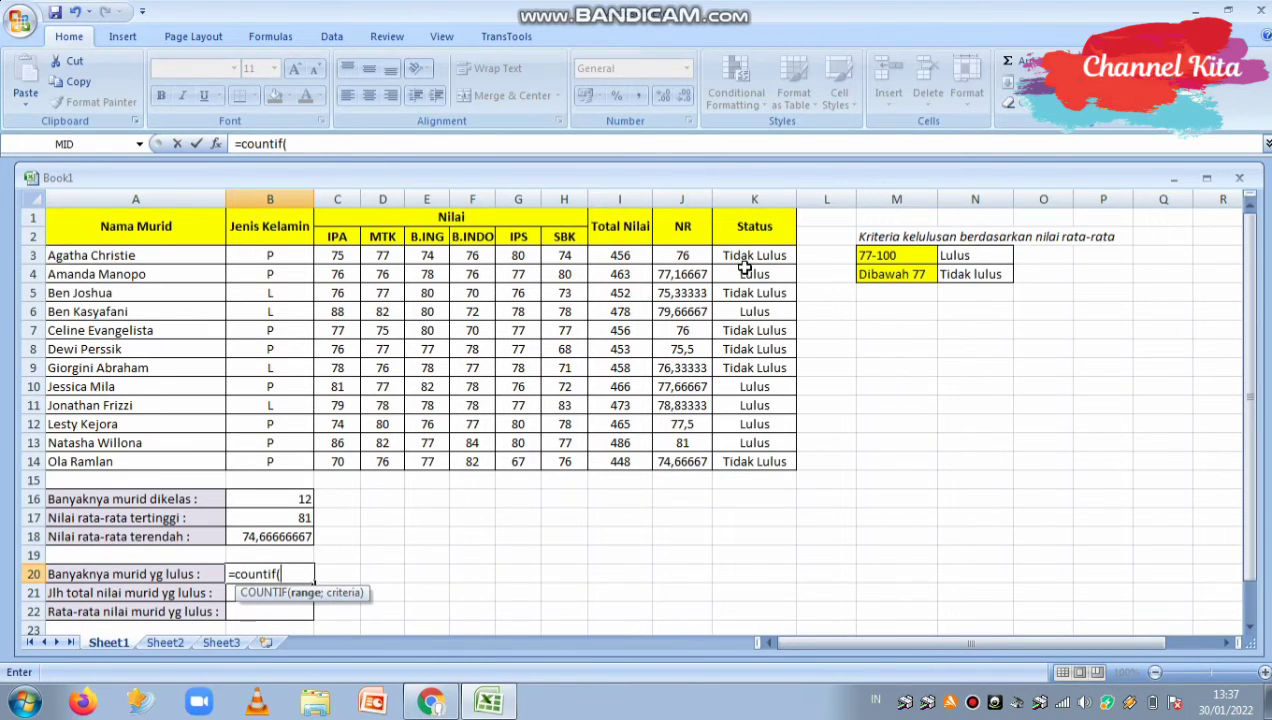
pyautogui.moveTo(745, 256); pyautogui.dragTo(761, 456)
pyautogui.write(')')
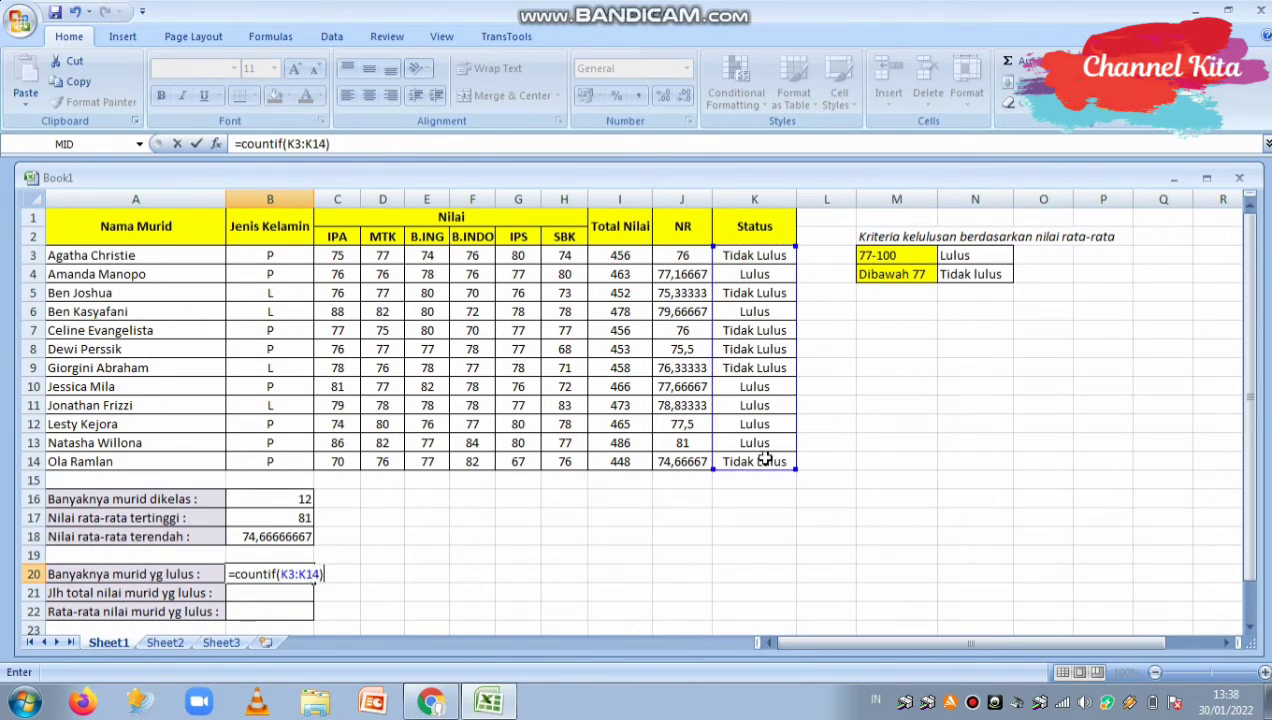
pyautogui.press('BackSpace')
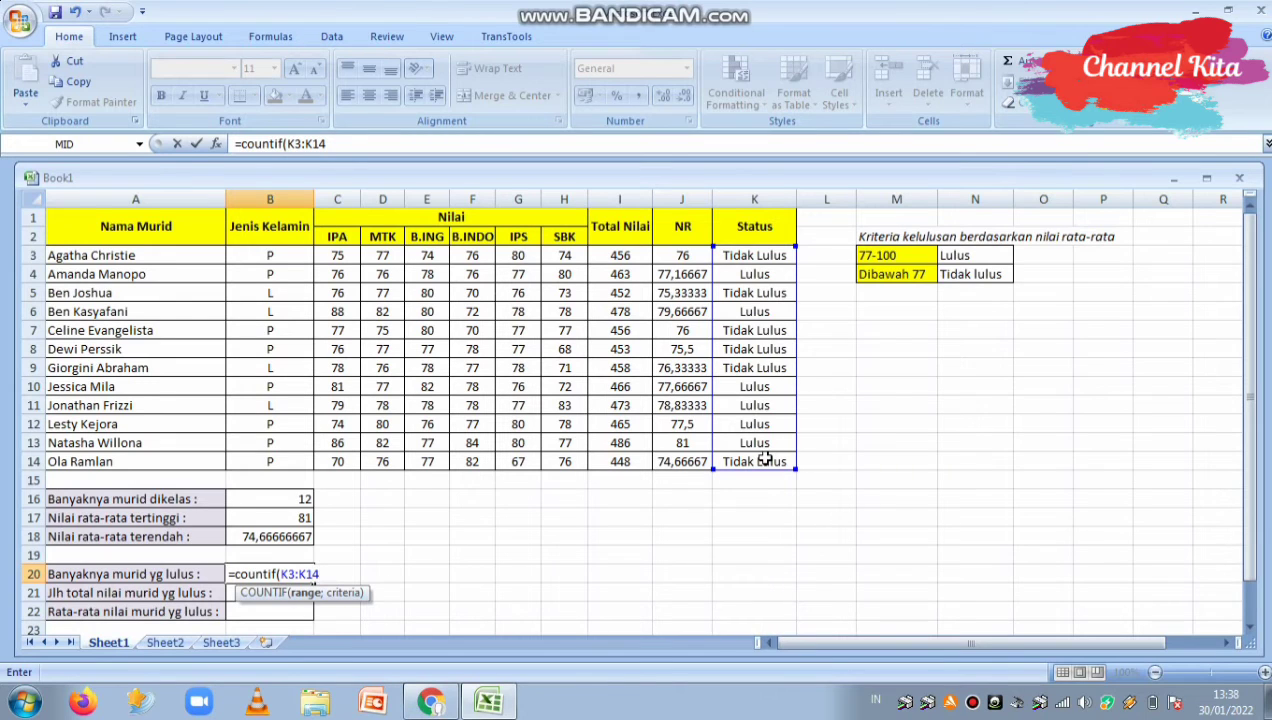
pyautogui.write(',')
pyautogui.press('BackSpace')
pyautogui.write(';"Lulus')
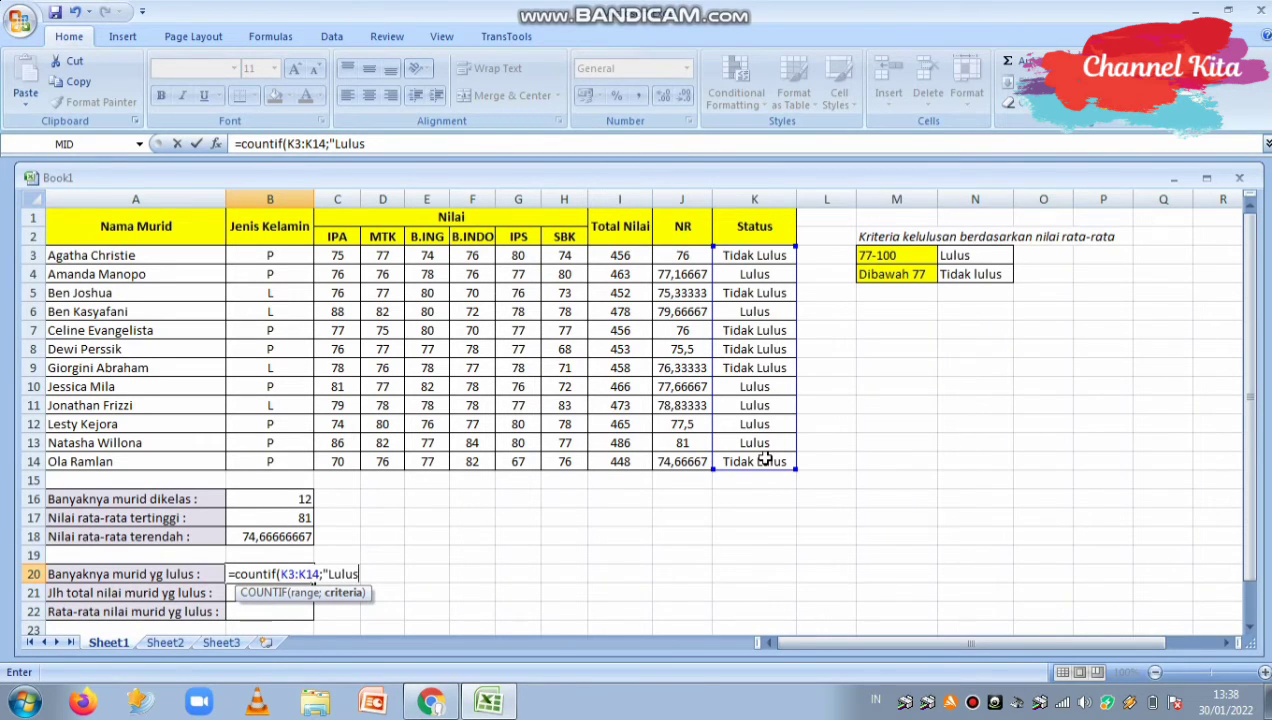
pyautogui.write('")')
pyautogui.press('Return')
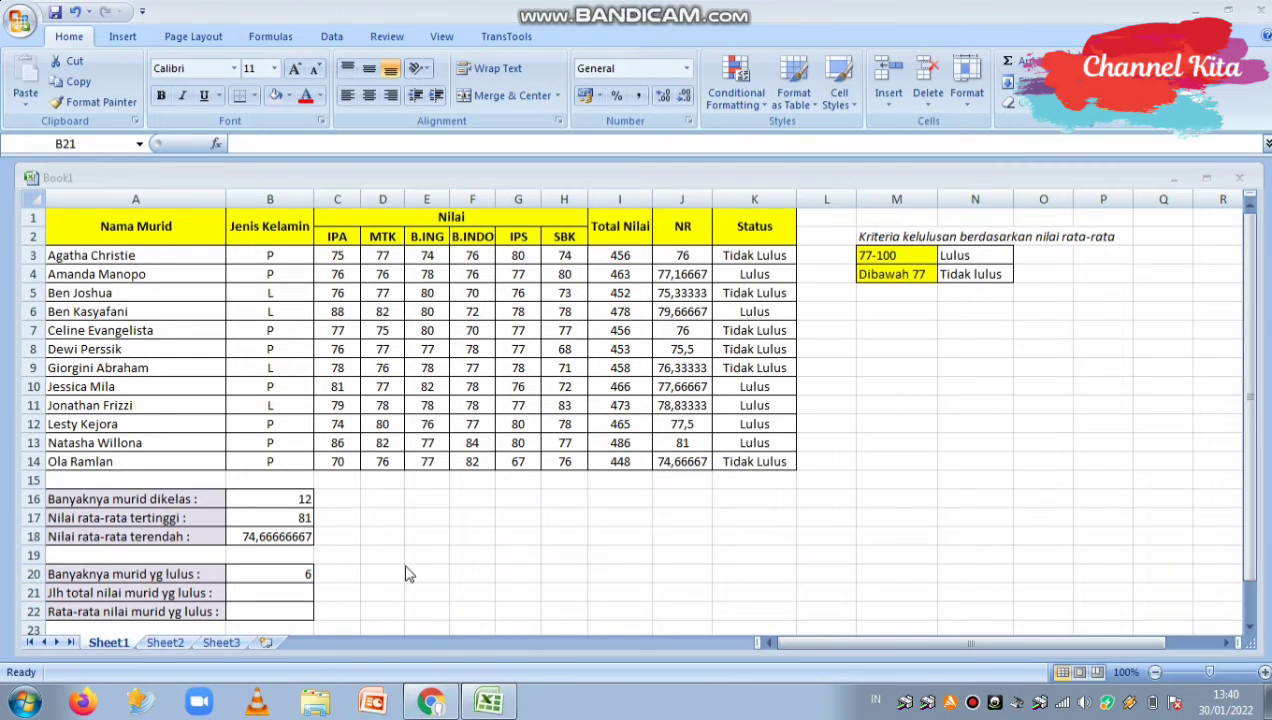
# - Enter =SUMIF(K3:K14;"Lulus";I3:I14) in B21 for Jlh total nilai murid yg lulus
pyautogui.click(289, 590)
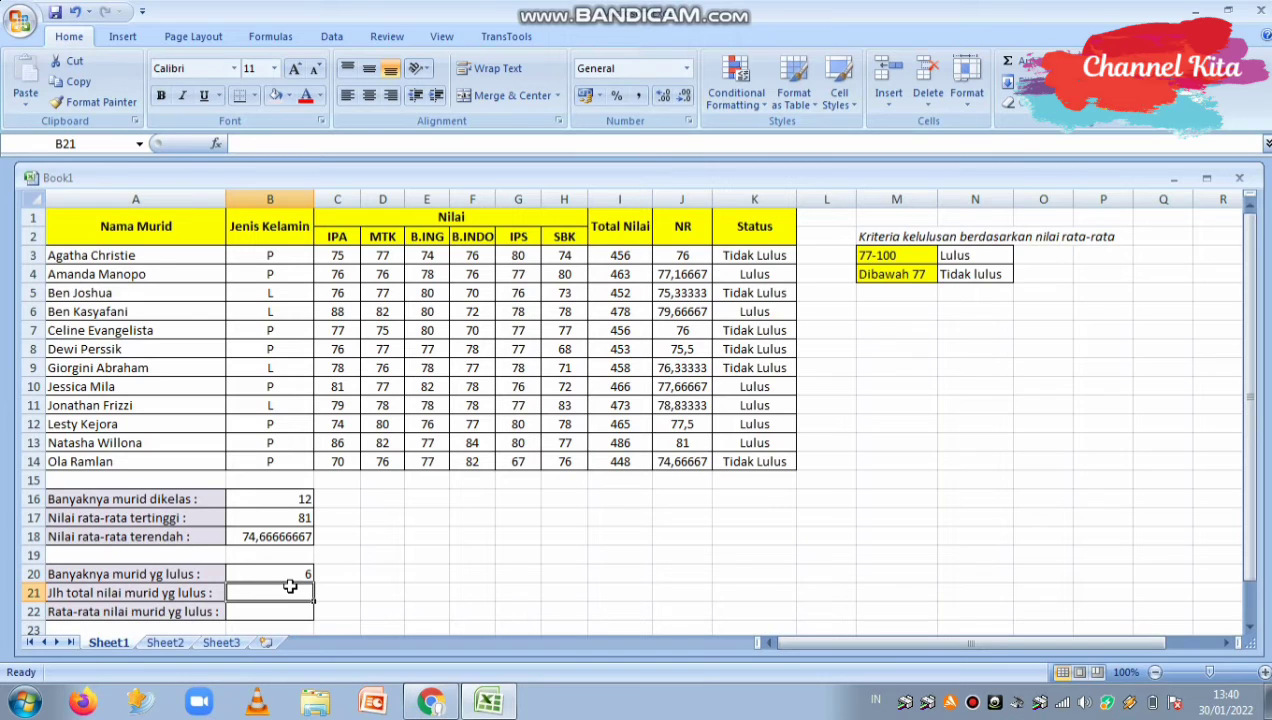
pyautogui.write('=su')
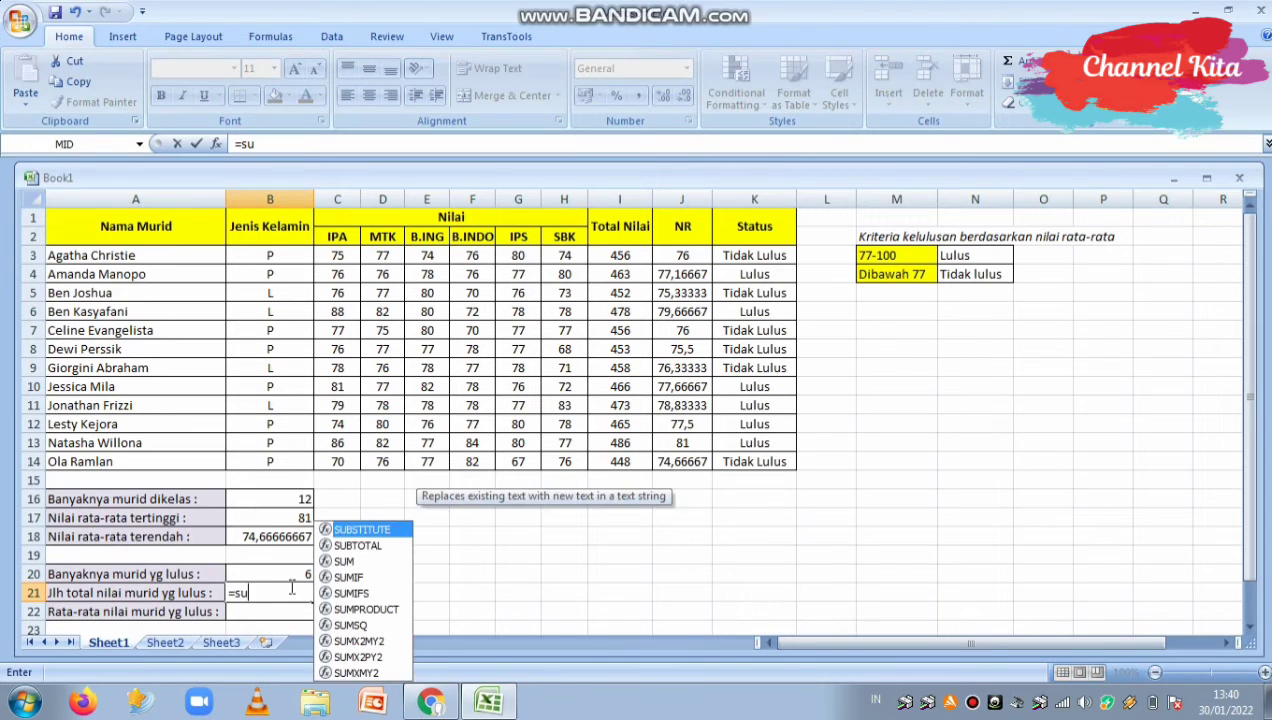
pyautogui.write('mif')
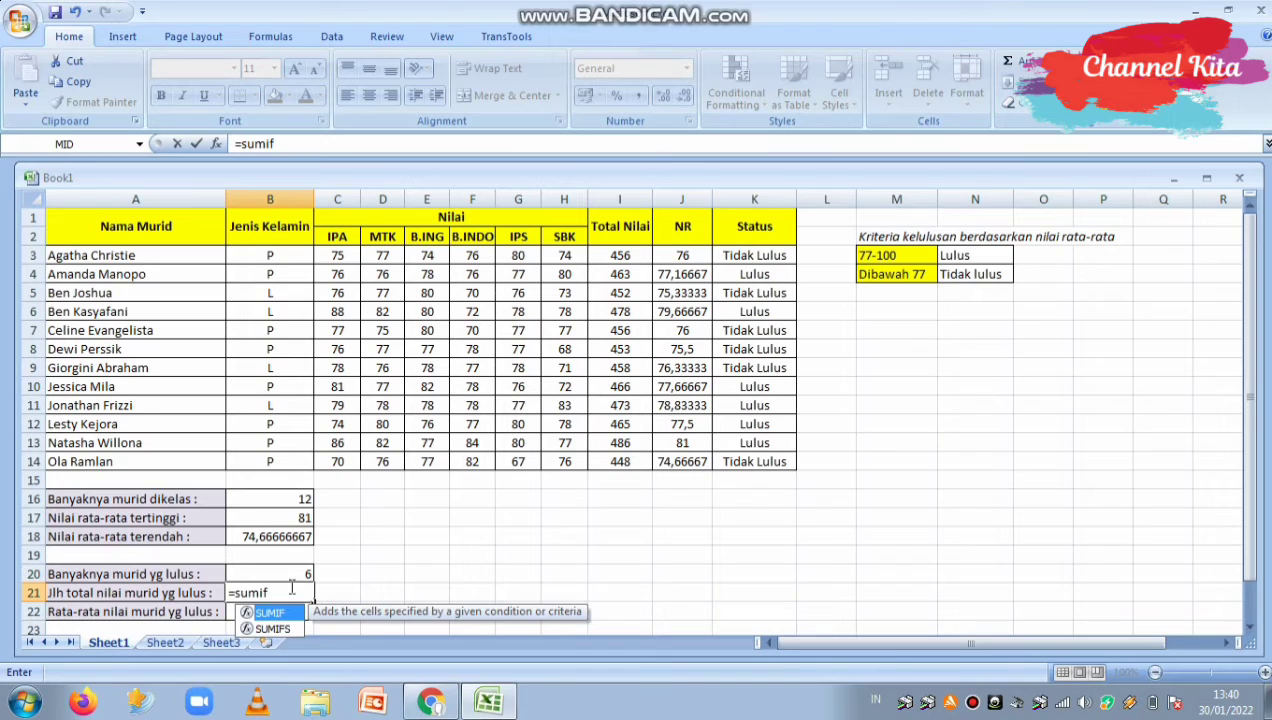
pyautogui.write('(')
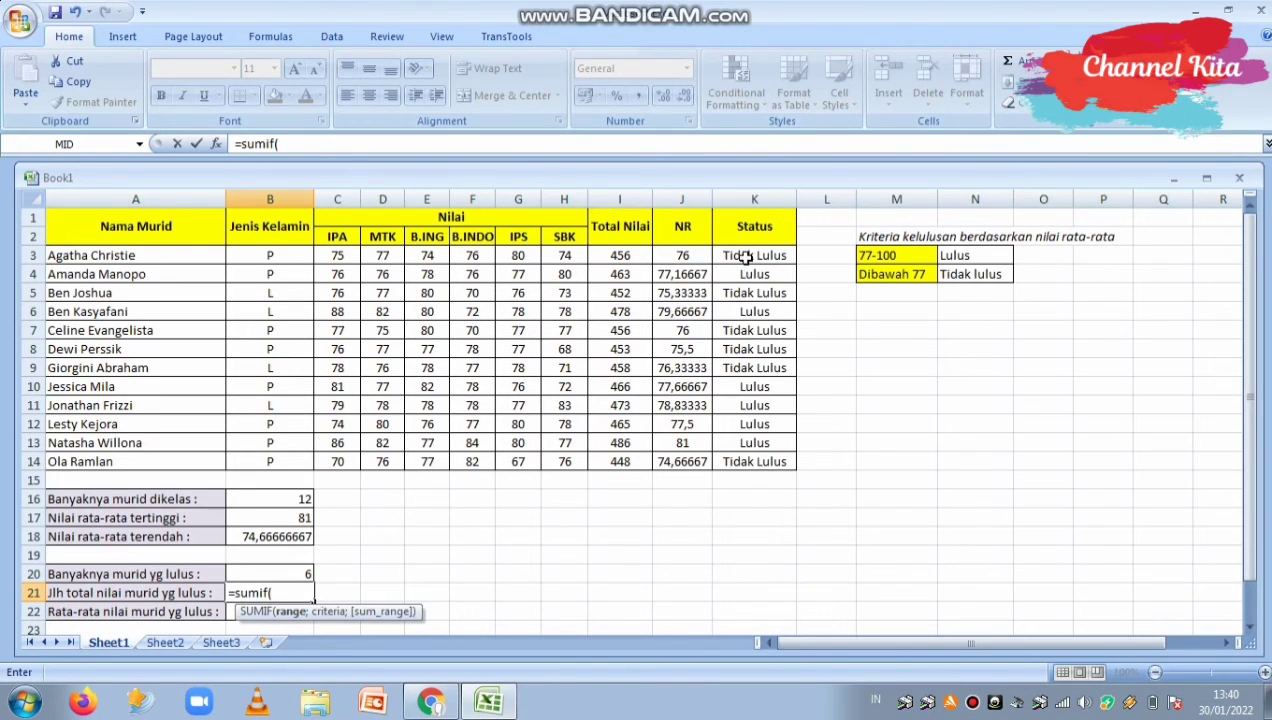
pyautogui.moveTo(745, 257); pyautogui.dragTo(745, 459)
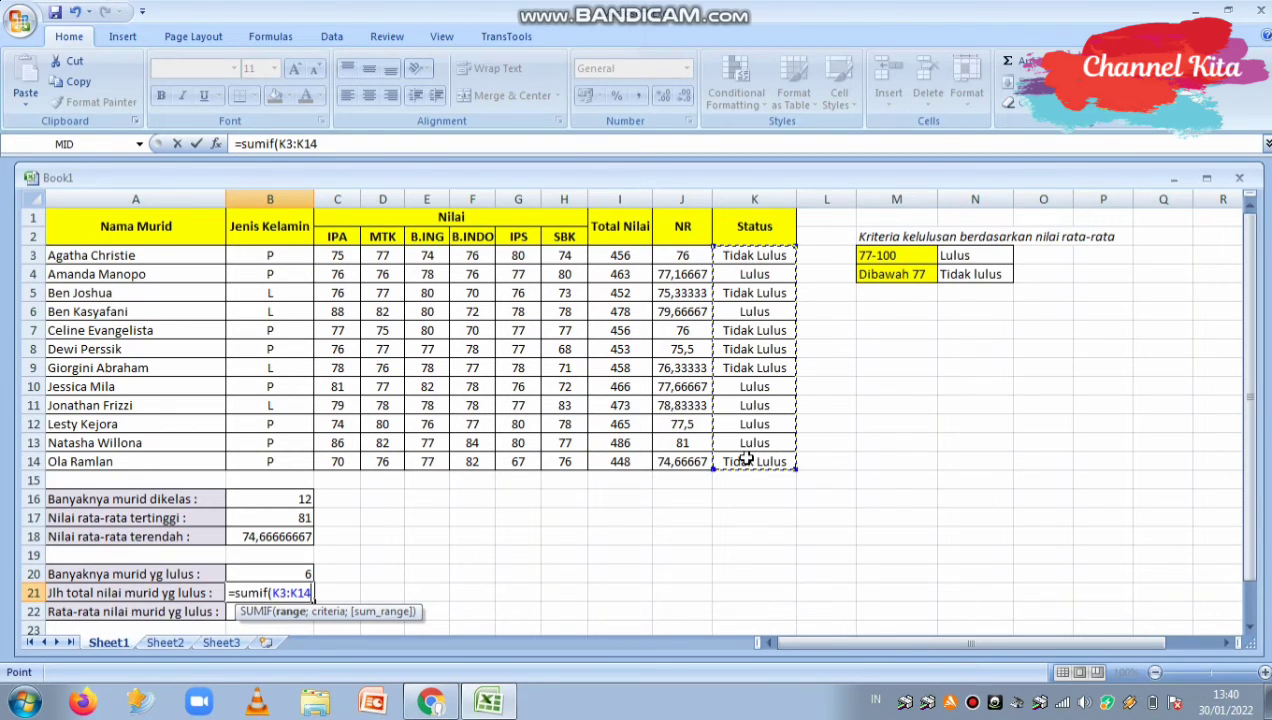
pyautogui.write(';')
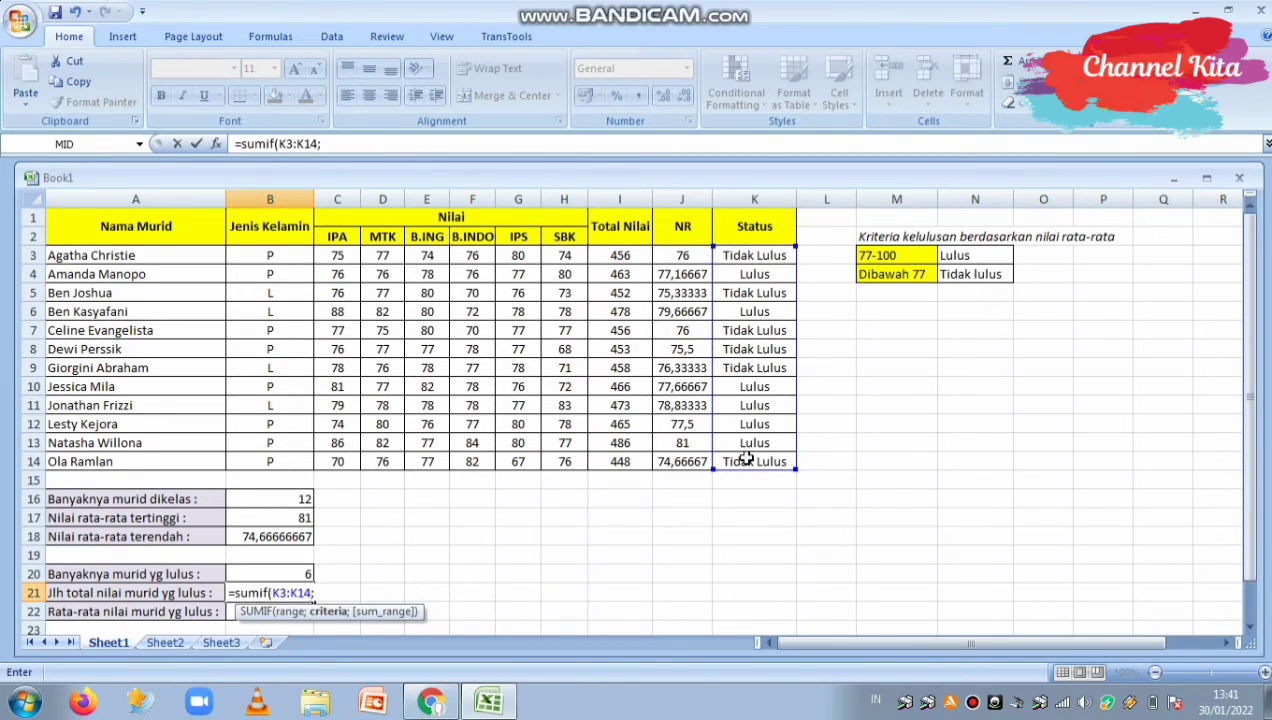
pyautogui.write('"Lulus";')
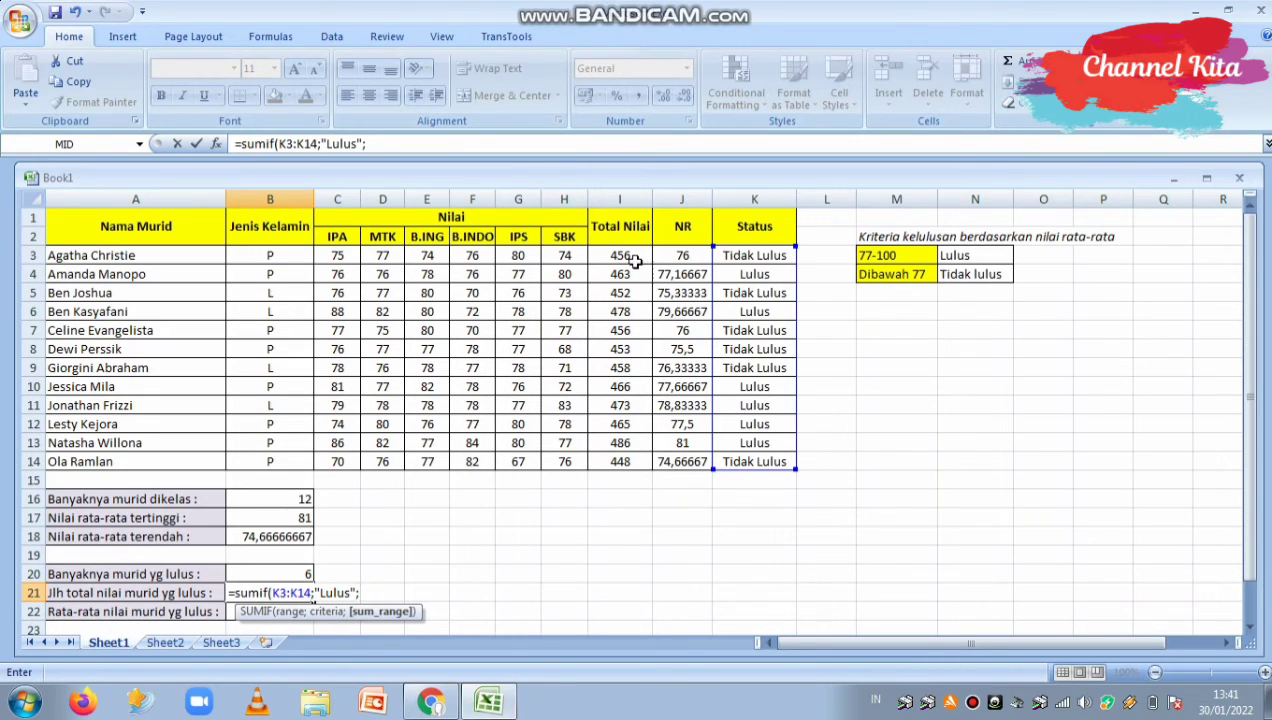
pyautogui.moveTo(630, 256); pyautogui.dragTo(640, 458)
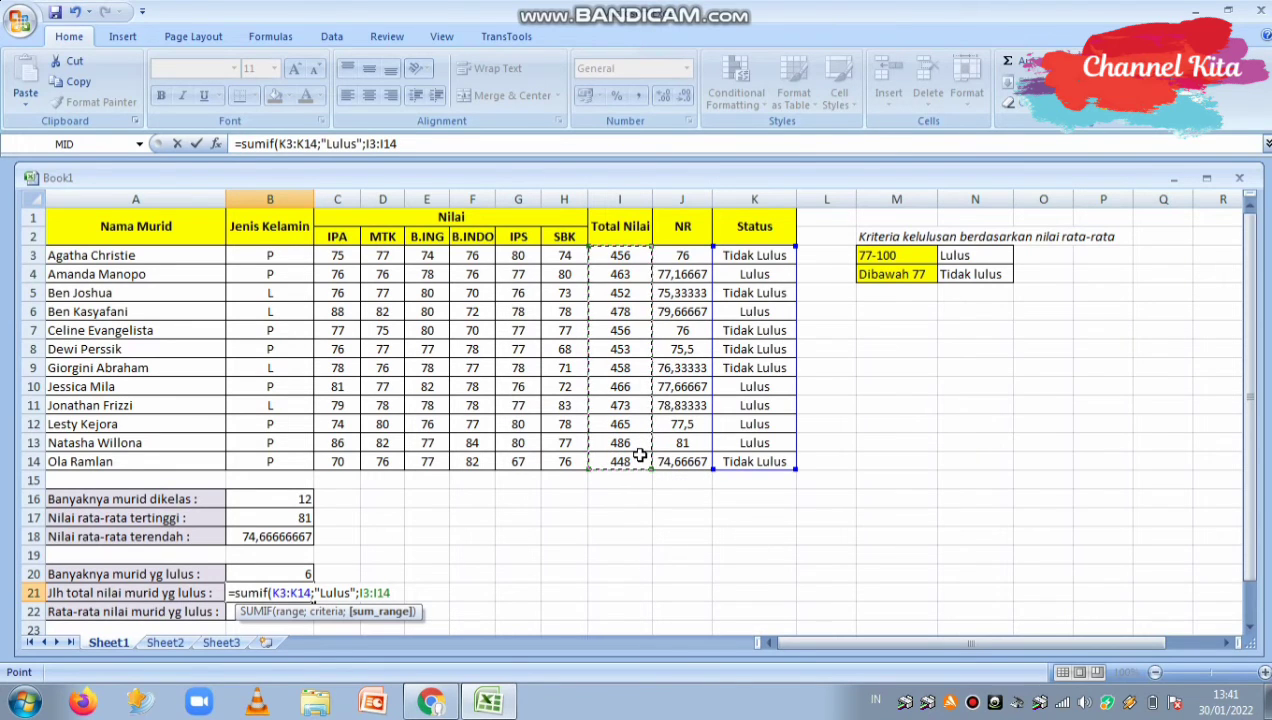
pyautogui.write(')')
pyautogui.press('Return')
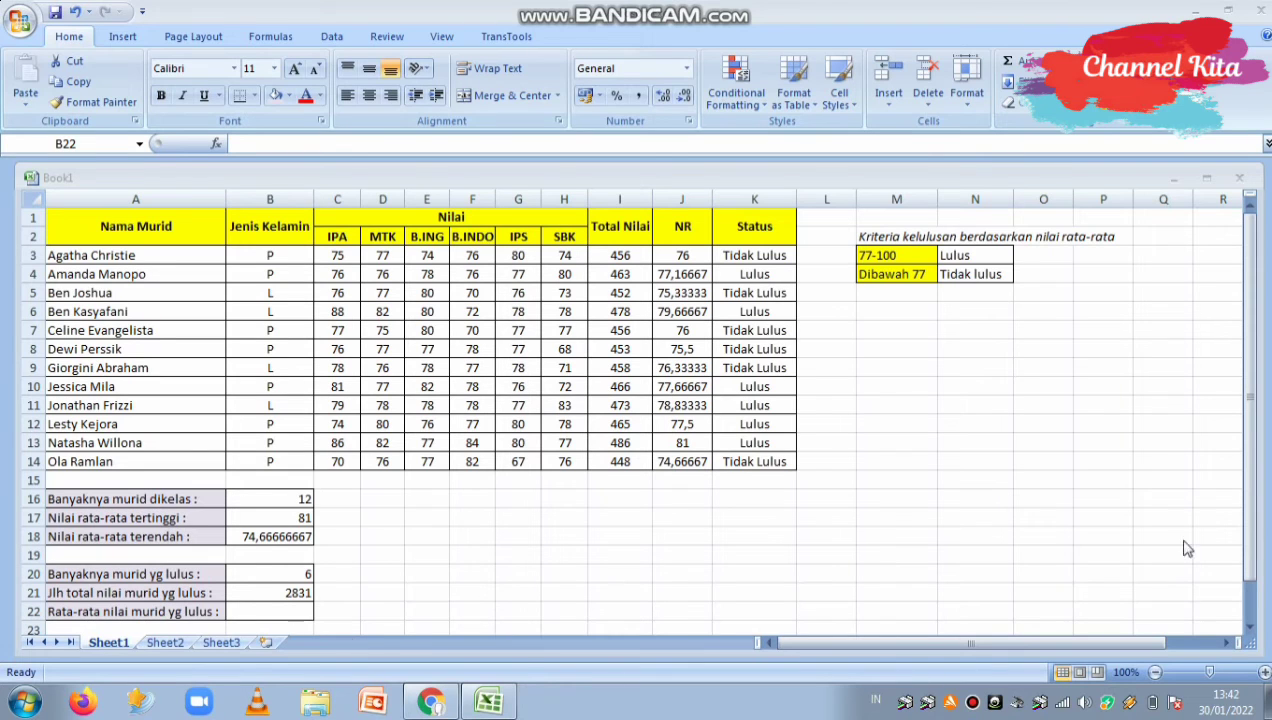
# - Enter =AVERAGEIF(K3:K14;"Lulus";J3:J14) in B22 for Rata-rata nilai murid yg lulus
pyautogui.click(1260, 508)
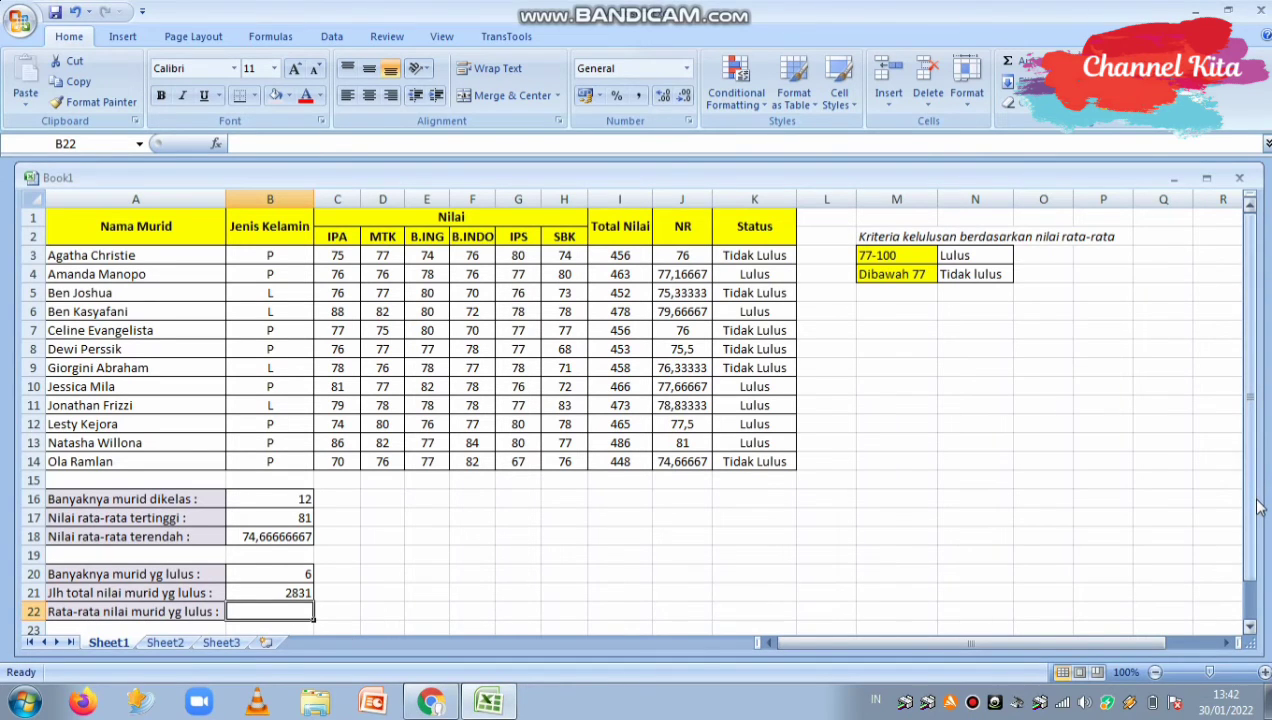
pyautogui.moveTo(1260, 508); pyautogui.dragTo(1260, 544)
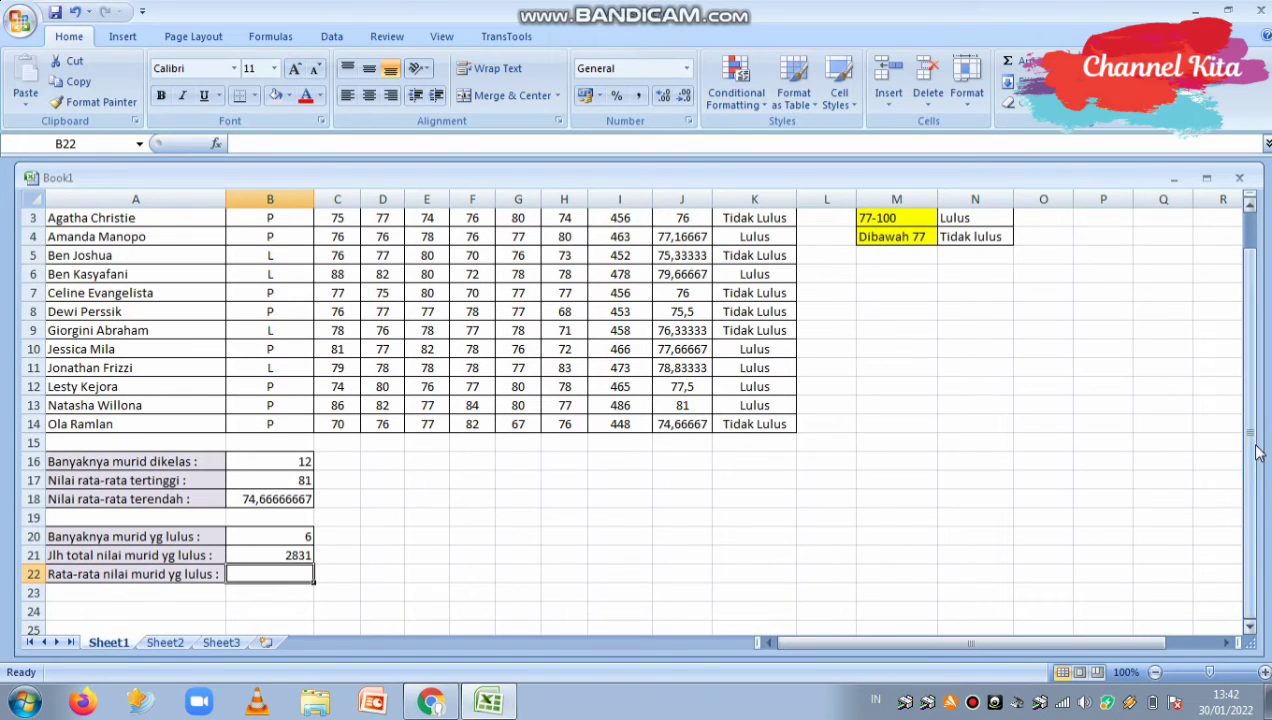
pyautogui.moveTo(1260, 452); pyautogui.dragTo(1258, 438)
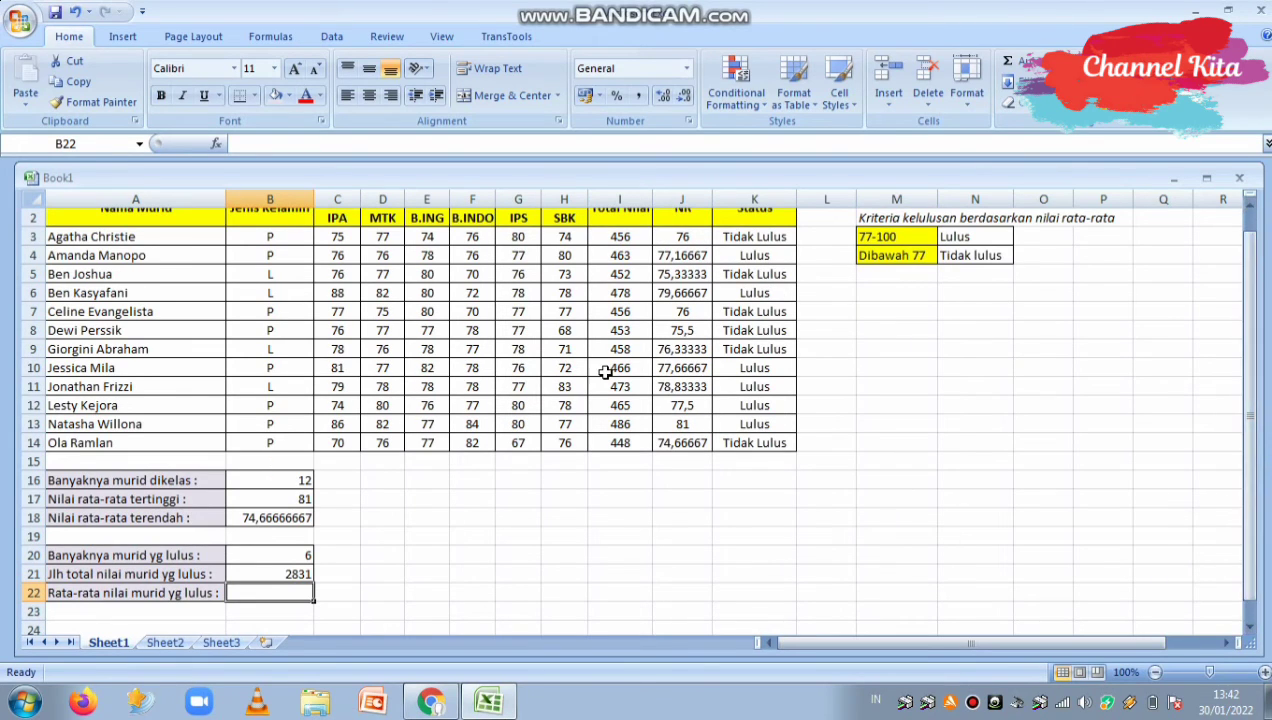
pyautogui.scroll(1, 1116, 296)
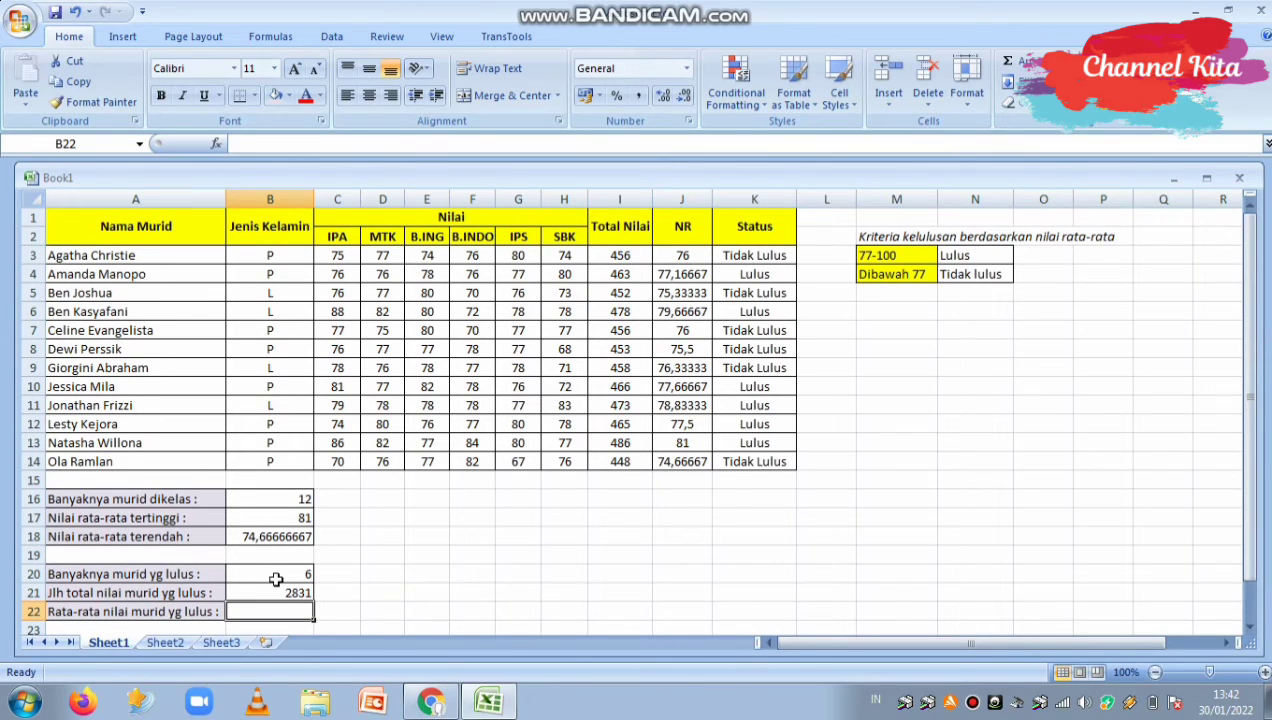
pyautogui.write('=')
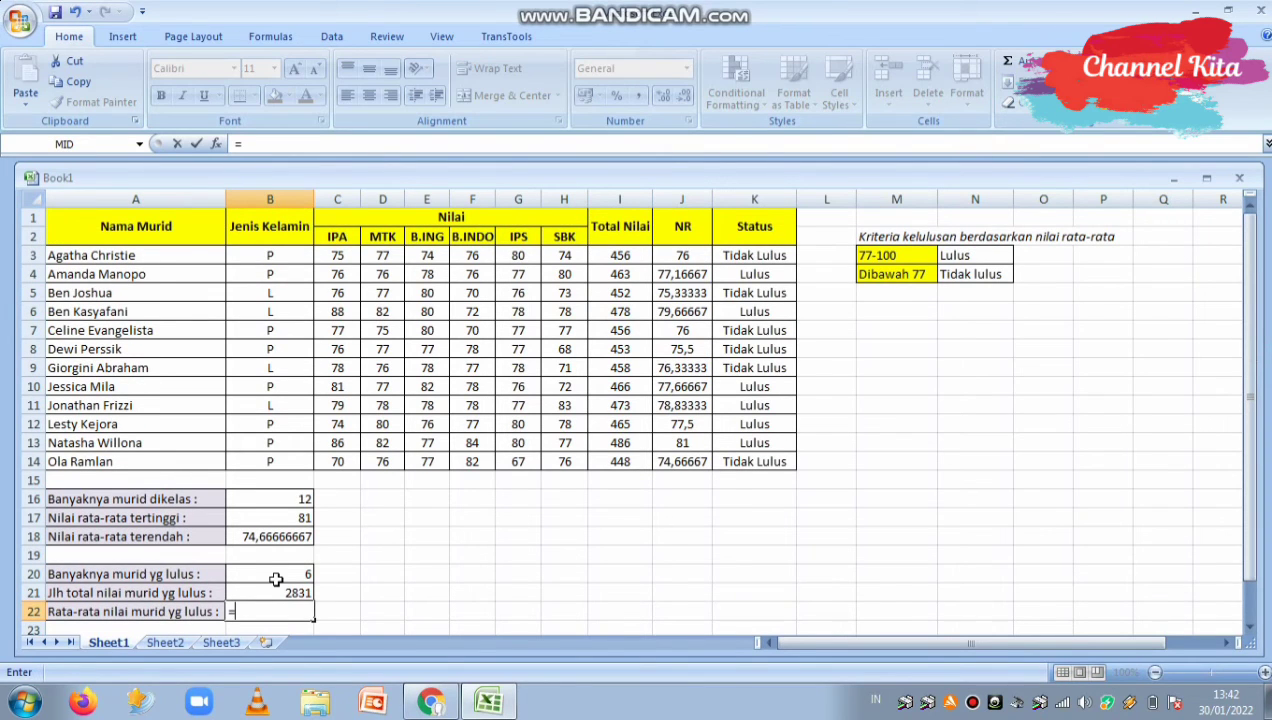
pyautogui.write('averagei')
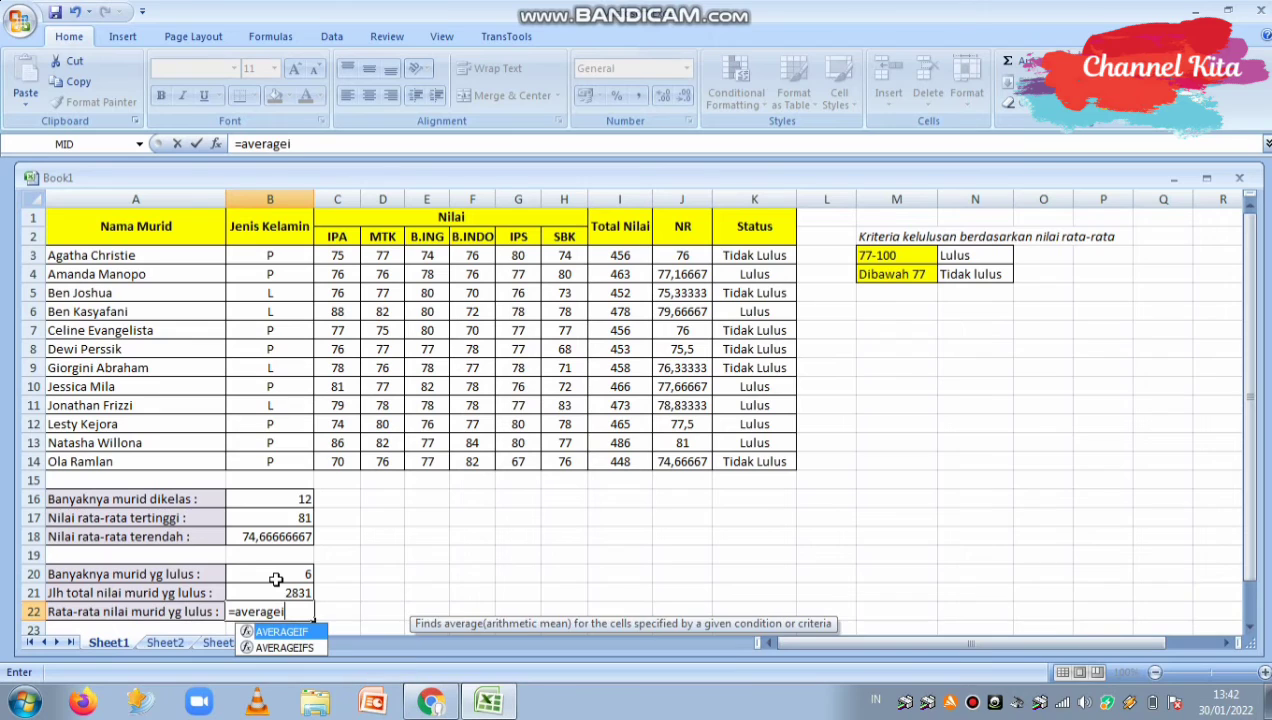
pyautogui.write('f(')
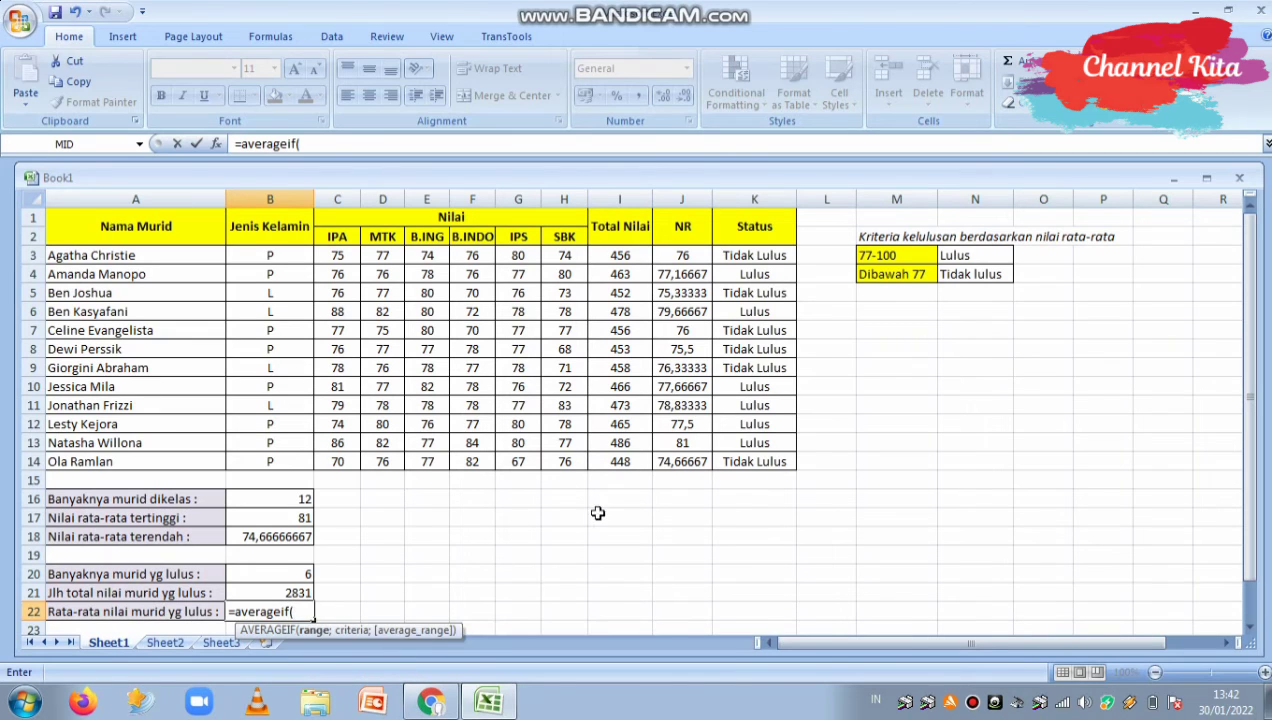
pyautogui.moveTo(741, 256); pyautogui.dragTo(757, 461)
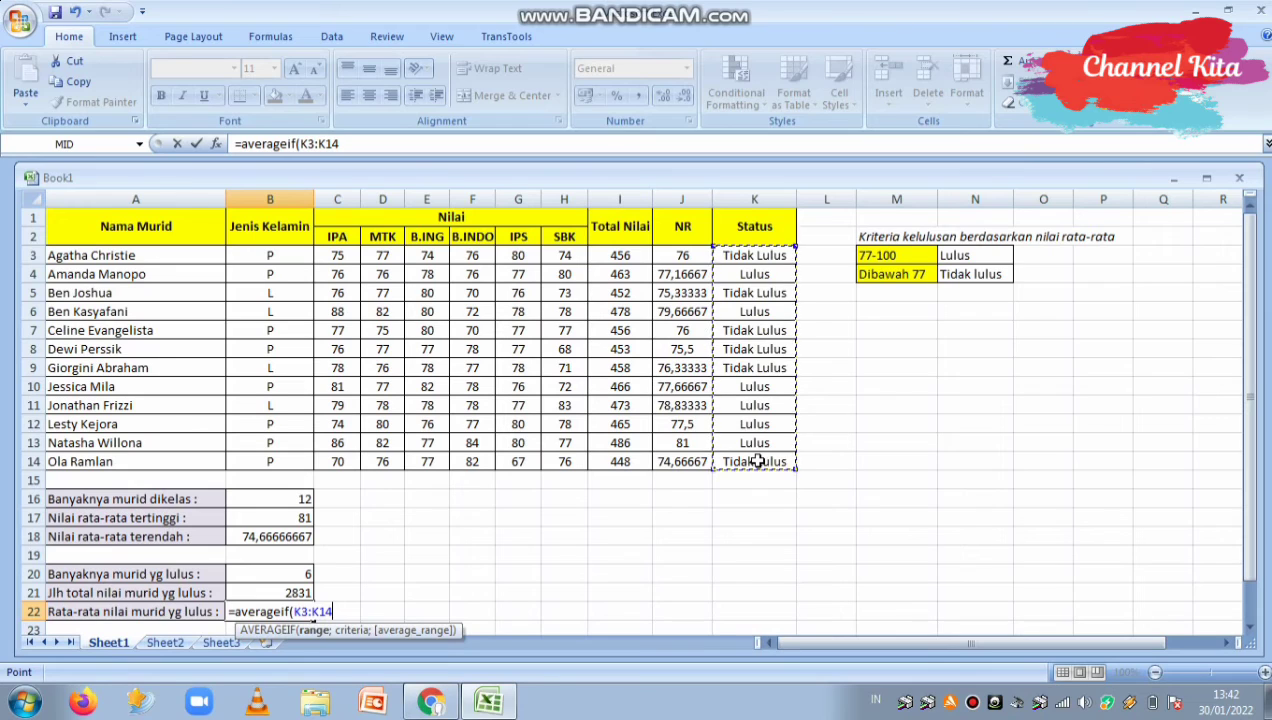
pyautogui.write(';')
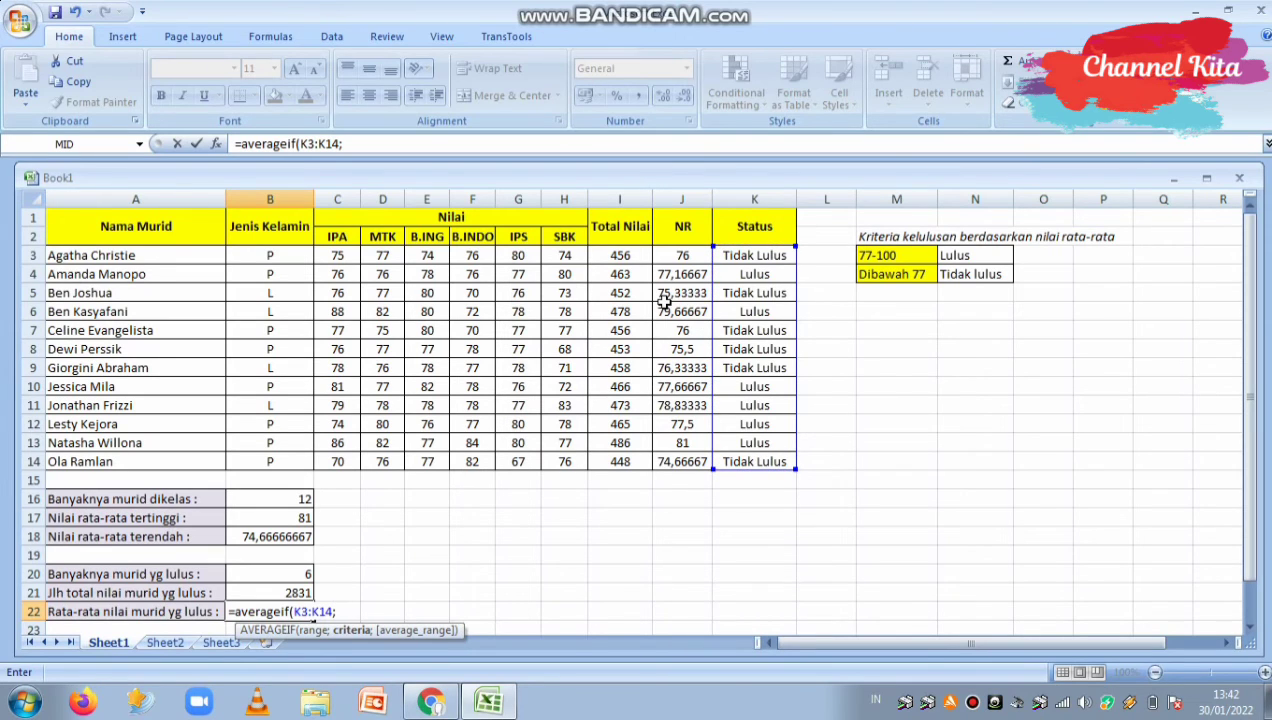
pyautogui.write('"Lulus";')
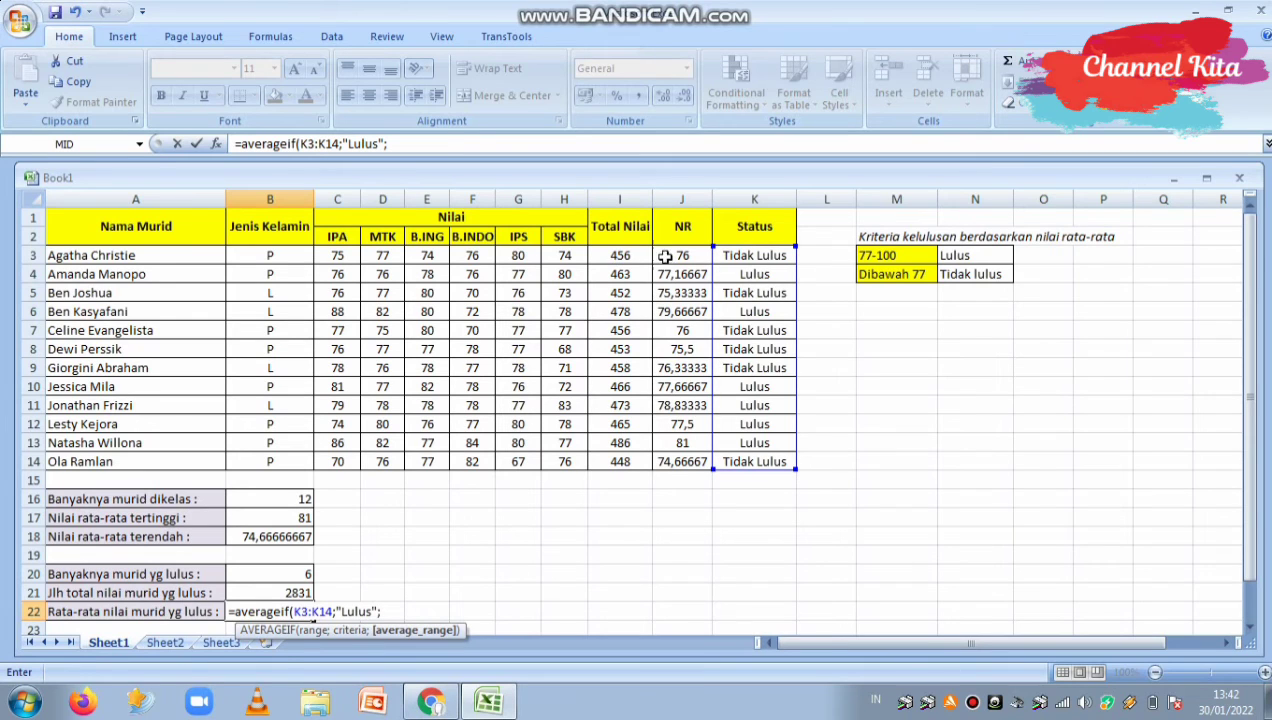
pyautogui.click(668, 256)
pyautogui.moveTo(668, 256); pyautogui.dragTo(686, 465)
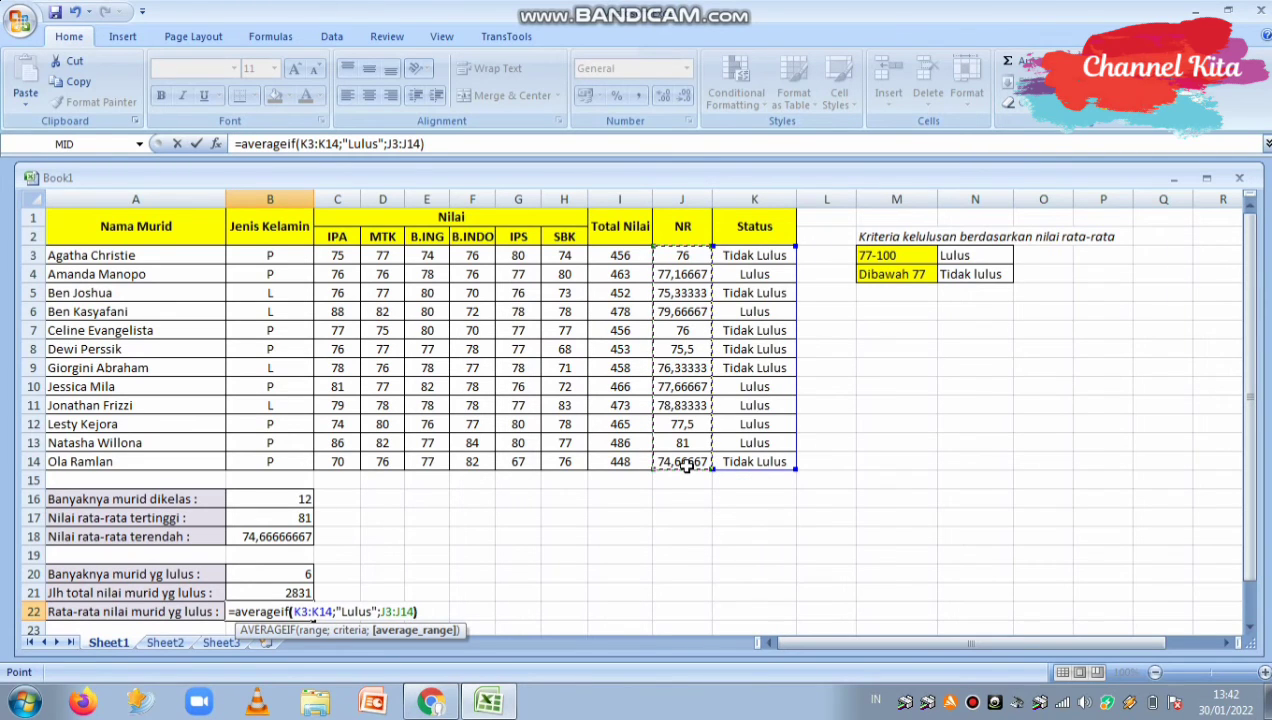
pyautogui.write(')')
pyautogui.press('Return')
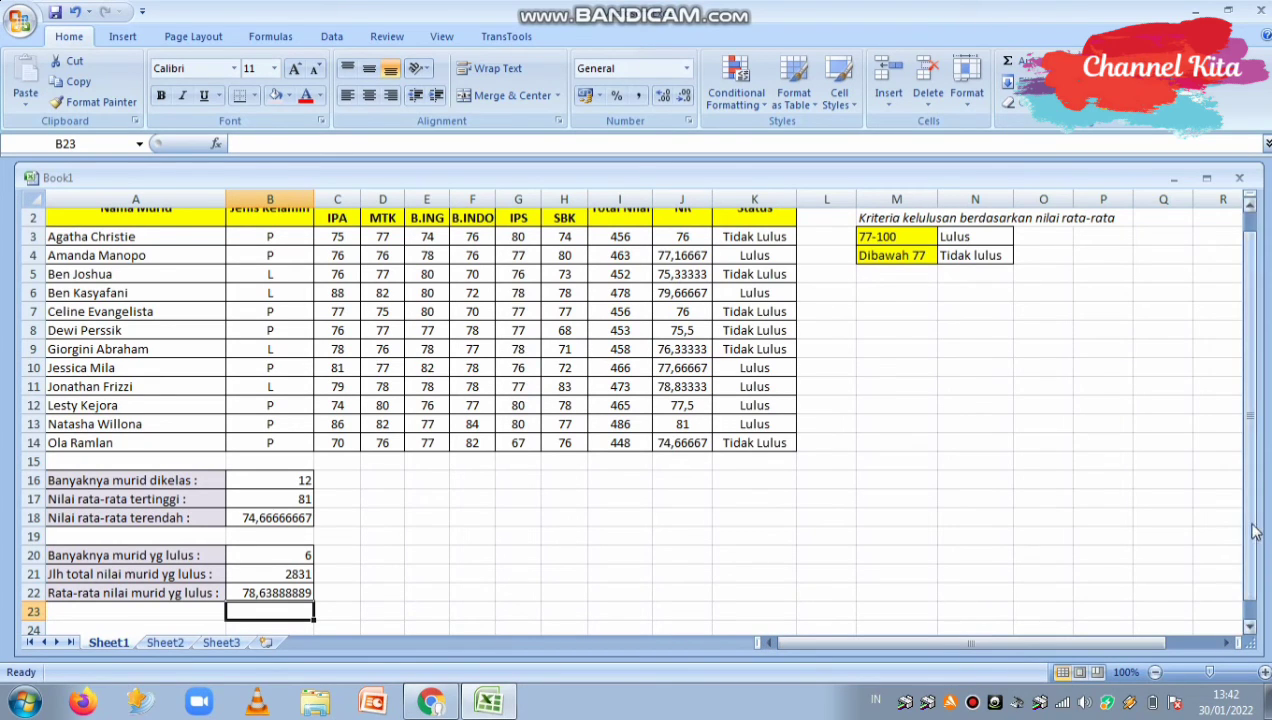
pyautogui.moveTo(1255, 527); pyautogui.dragTo(1254, 520)
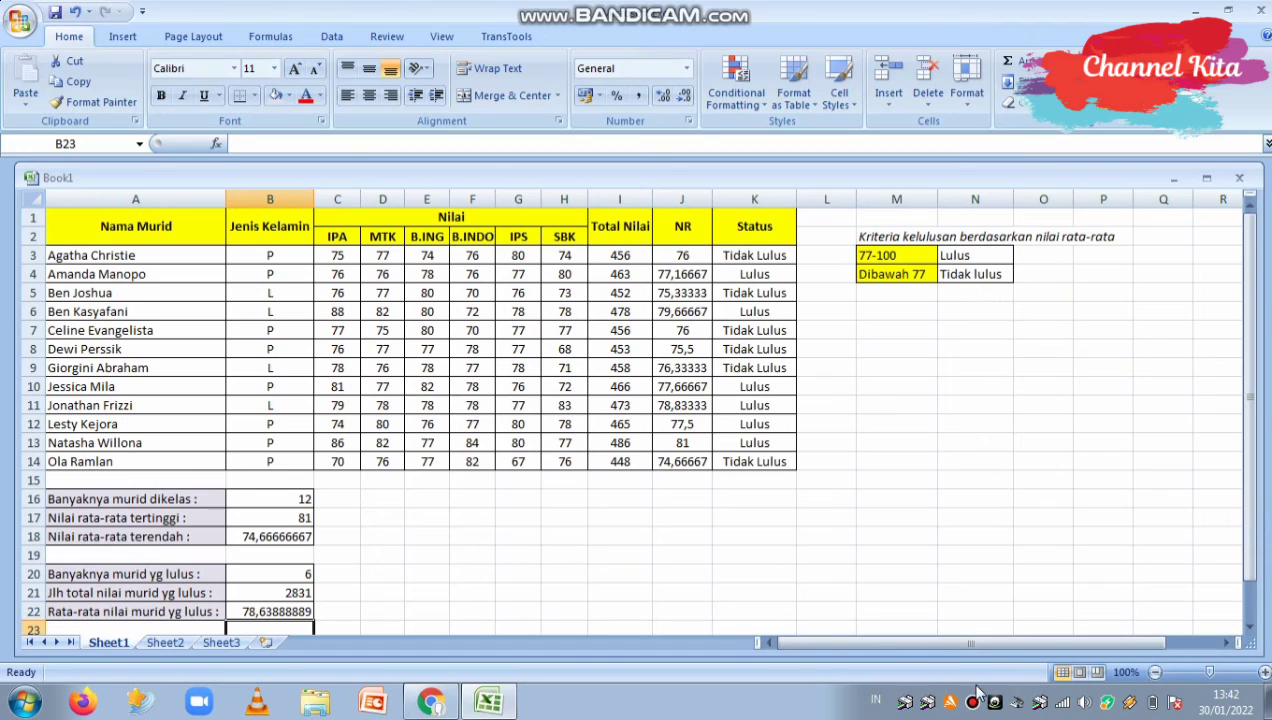
pyautogui.moveTo(1254, 520); pyautogui.dragTo(1254, 520)
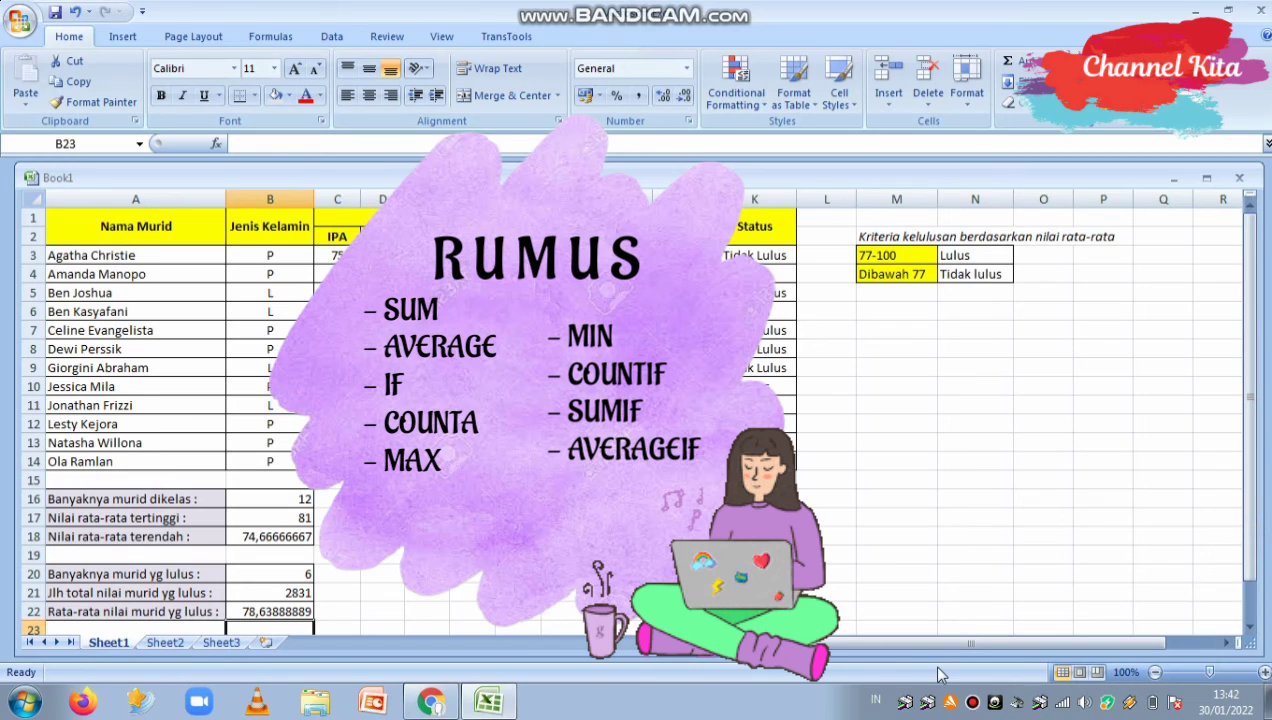
pyautogui.moveTo(1254, 521); pyautogui.dragTo(1254, 520)
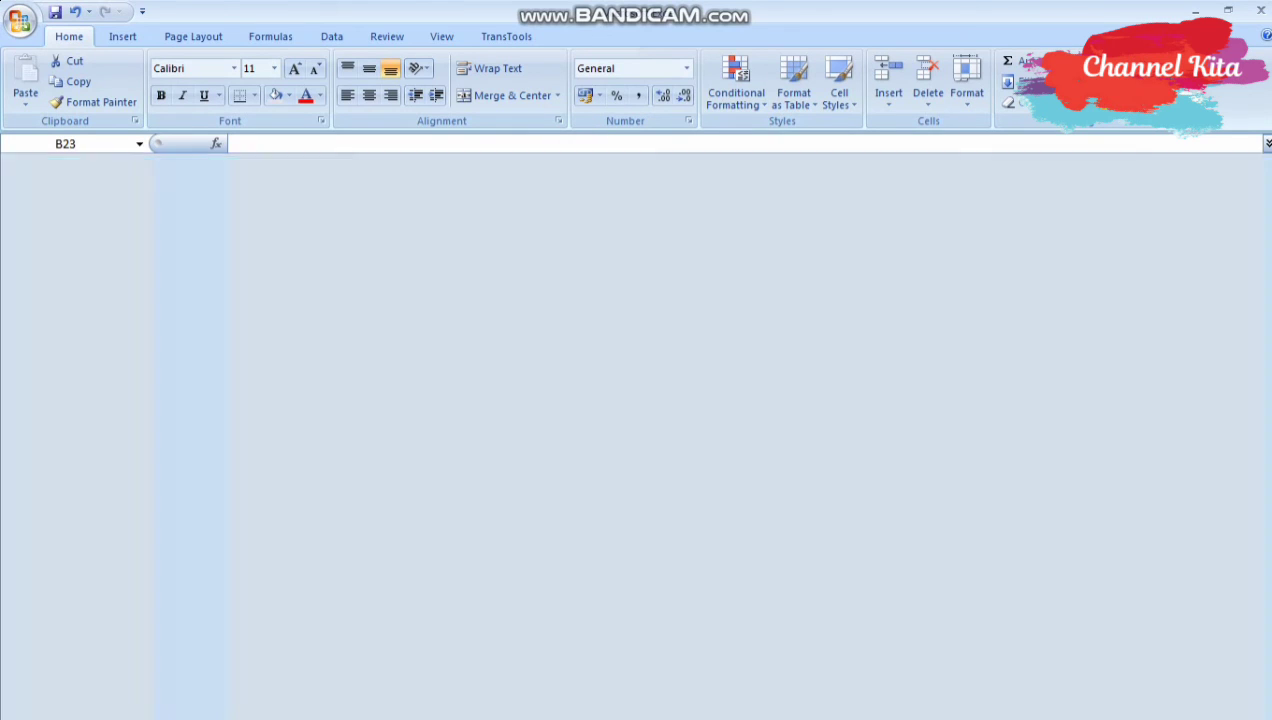
# - Minimize the spreadsheet window to reveal the desktop
pyautogui.click(1196, 11)
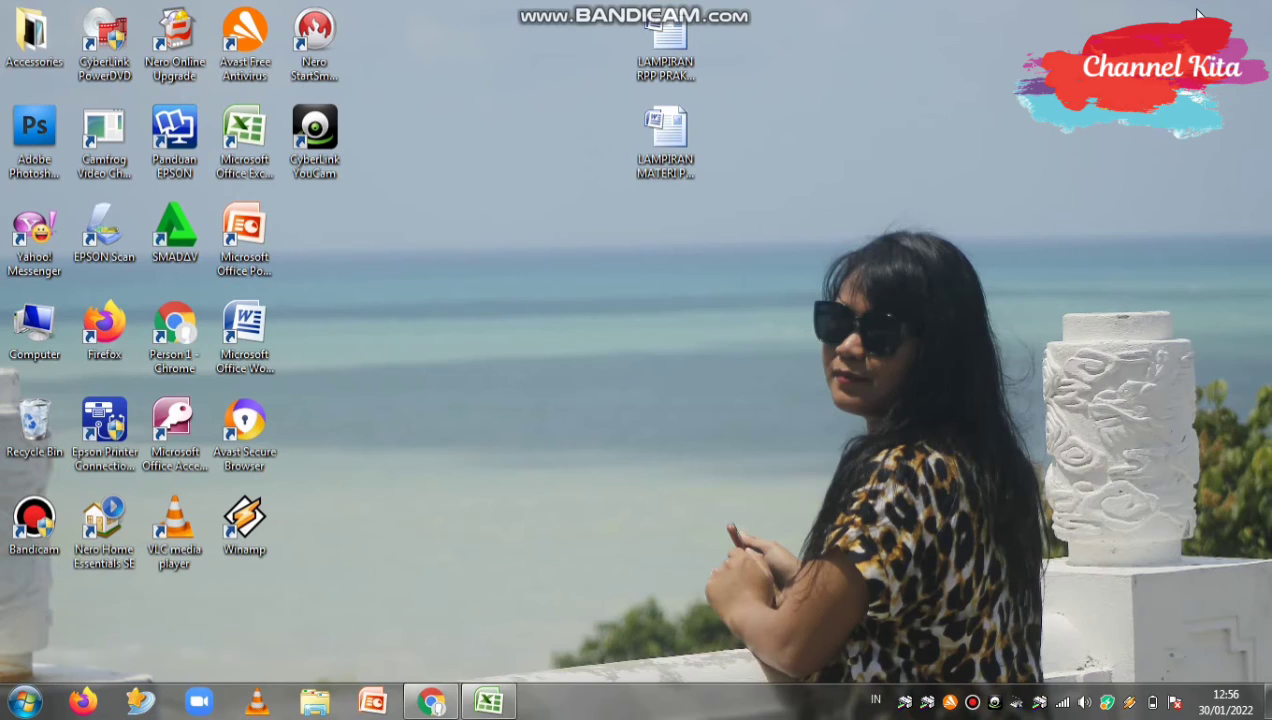